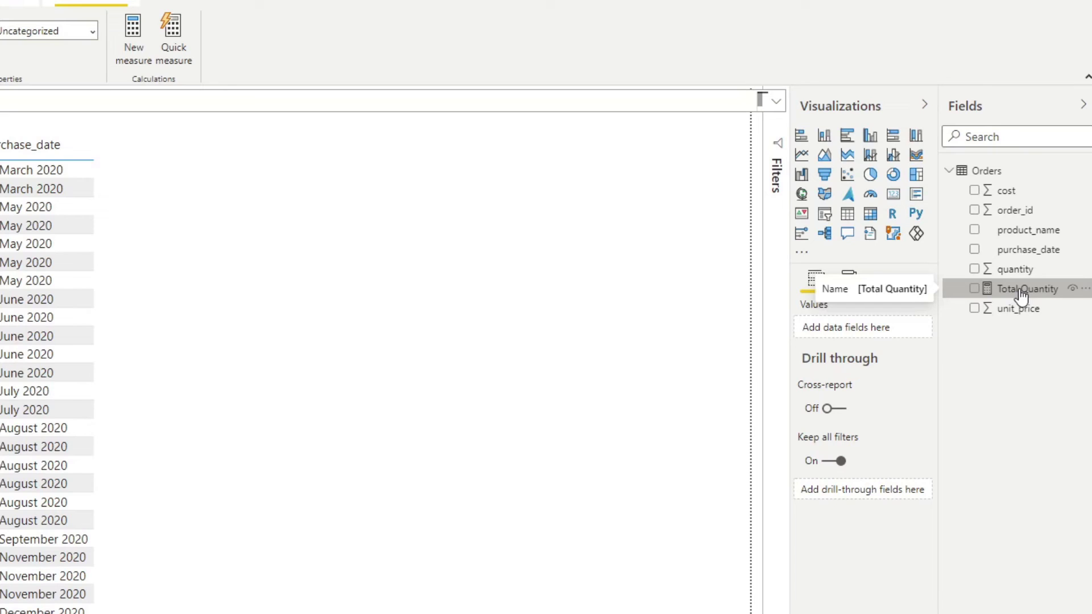
# Add the Total Quantity measure to the report as a card visual, shrink it and place it beside the orders table
pyautogui.moveTo(1021, 296); pyautogui.dragTo(515, 355)
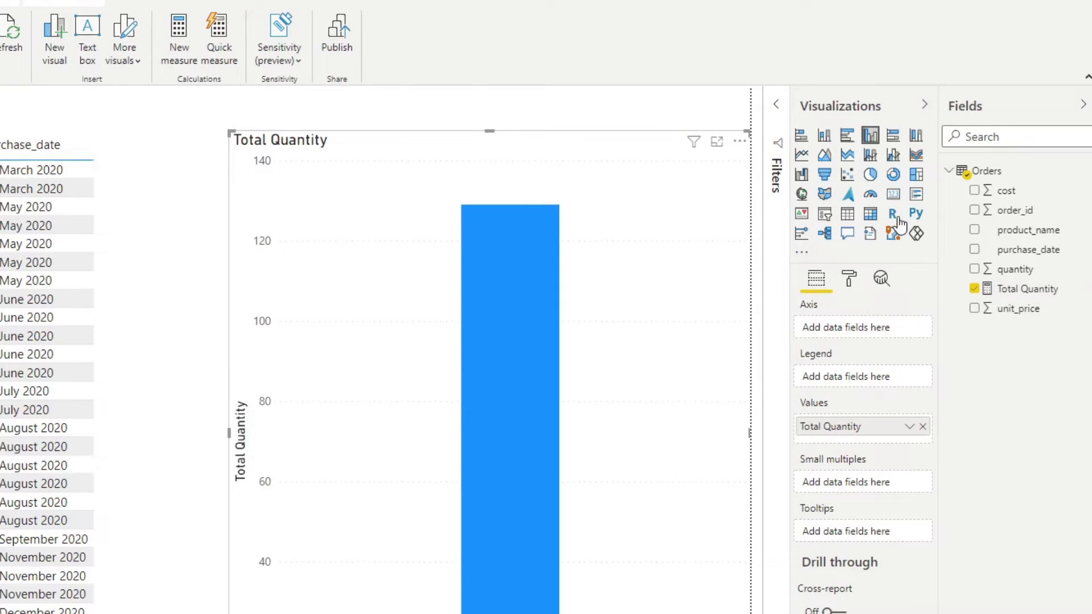
pyautogui.click(893, 193)
pyautogui.moveTo(750, 613); pyautogui.dragTo(516, 290)
pyautogui.moveTo(398, 256); pyautogui.dragTo(520, 484)
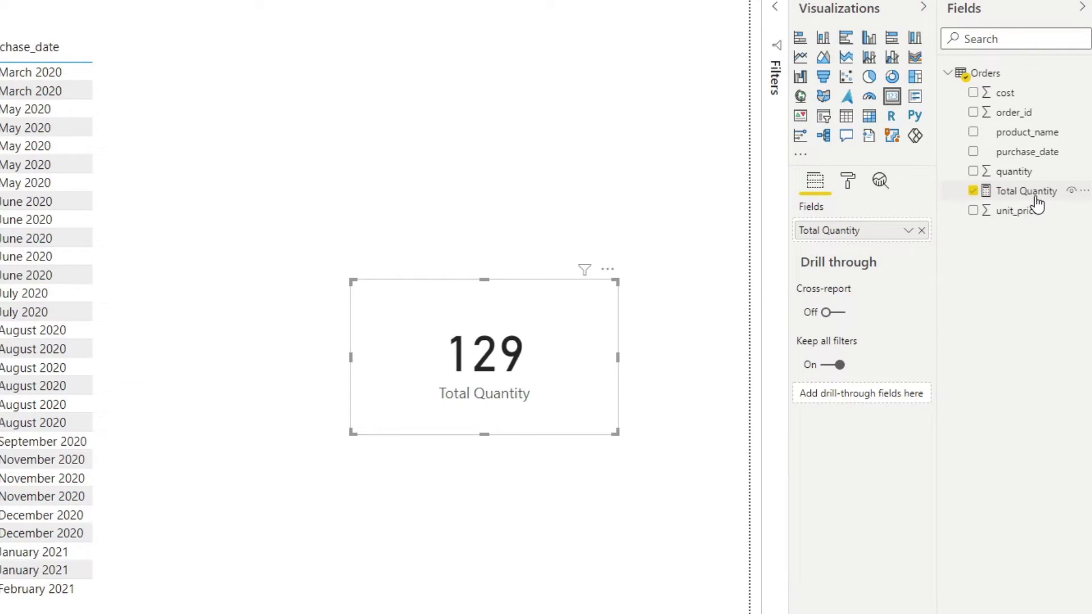
# Open the Total Quantity measure's formula and examine its name, equals sign, SUM function, and the Orders table and quantity column references
pyautogui.click(1030, 193)
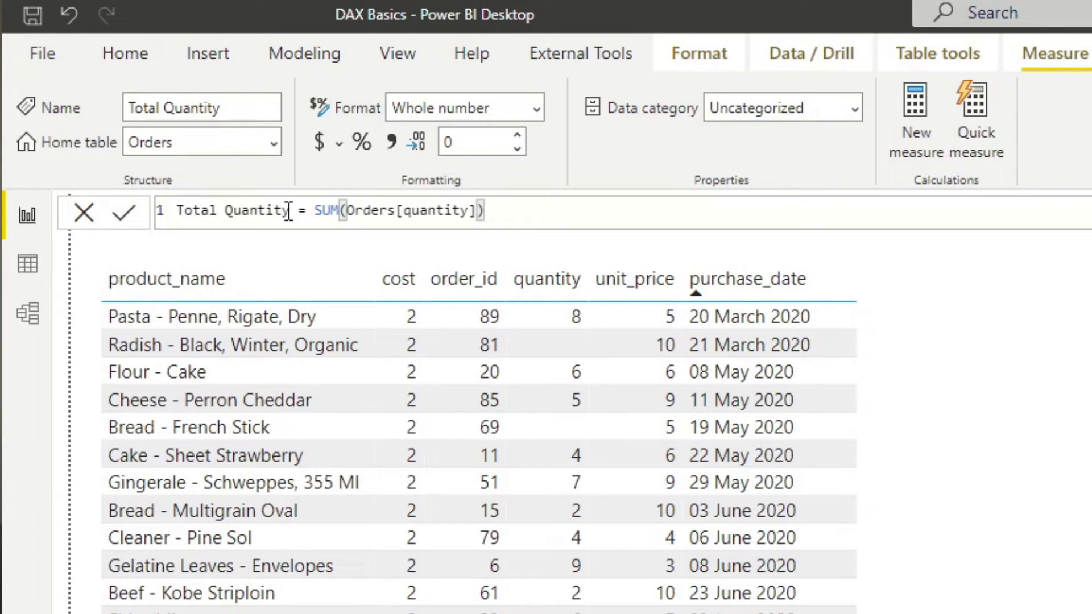
pyautogui.moveTo(291, 210); pyautogui.dragTo(155, 220)
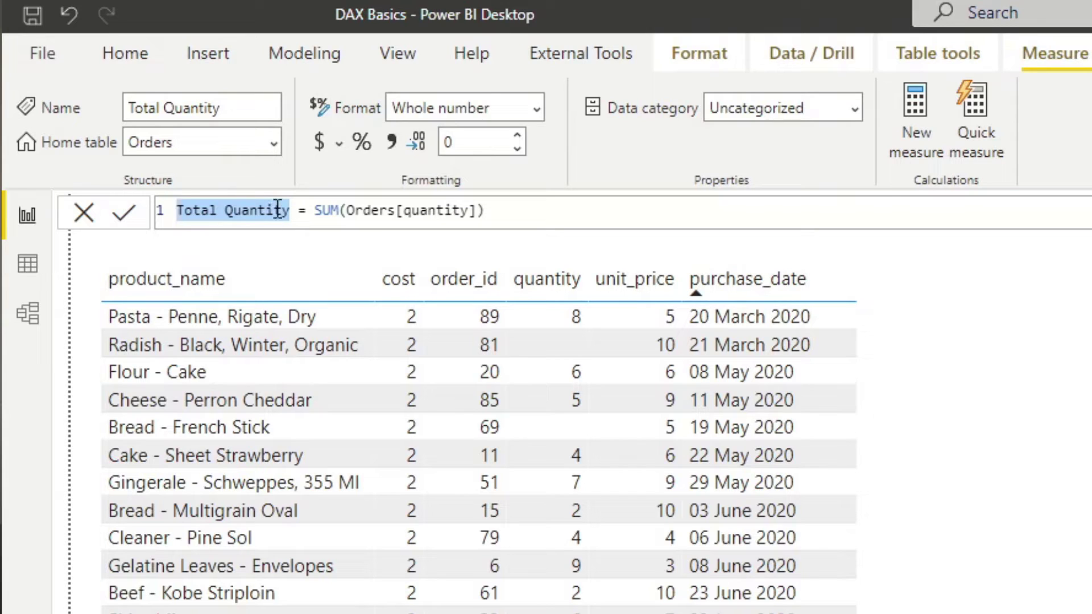
pyautogui.click(308, 212)
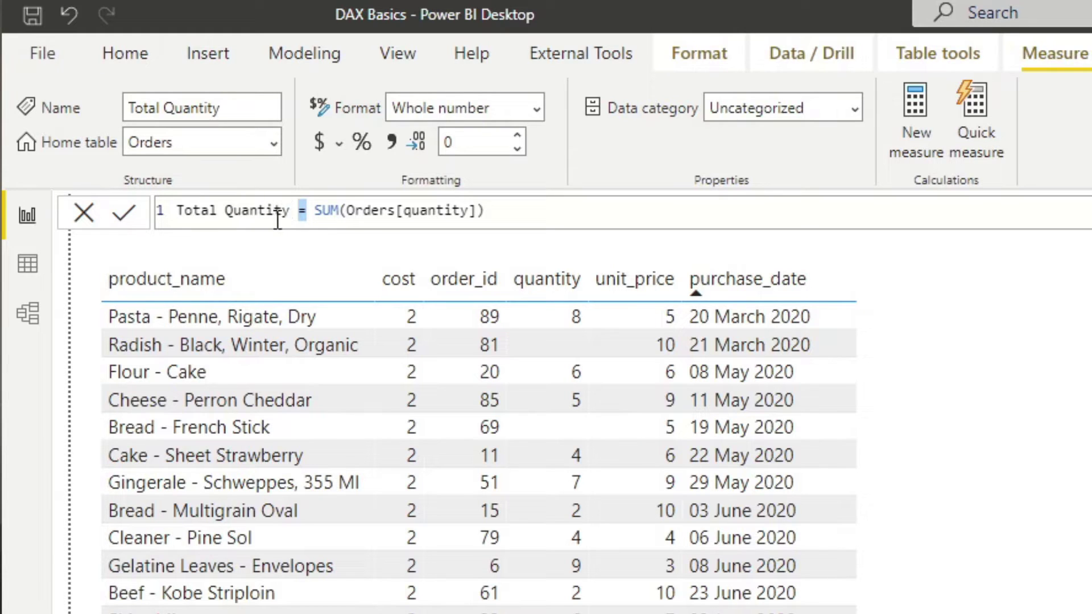
pyautogui.press('Right')
pyautogui.click(292, 226)
pyautogui.doubleClick(301, 211)
pyautogui.press('Right')
pyautogui.press('Right')
pyautogui.moveTo(314, 211); pyautogui.dragTo(511, 211)
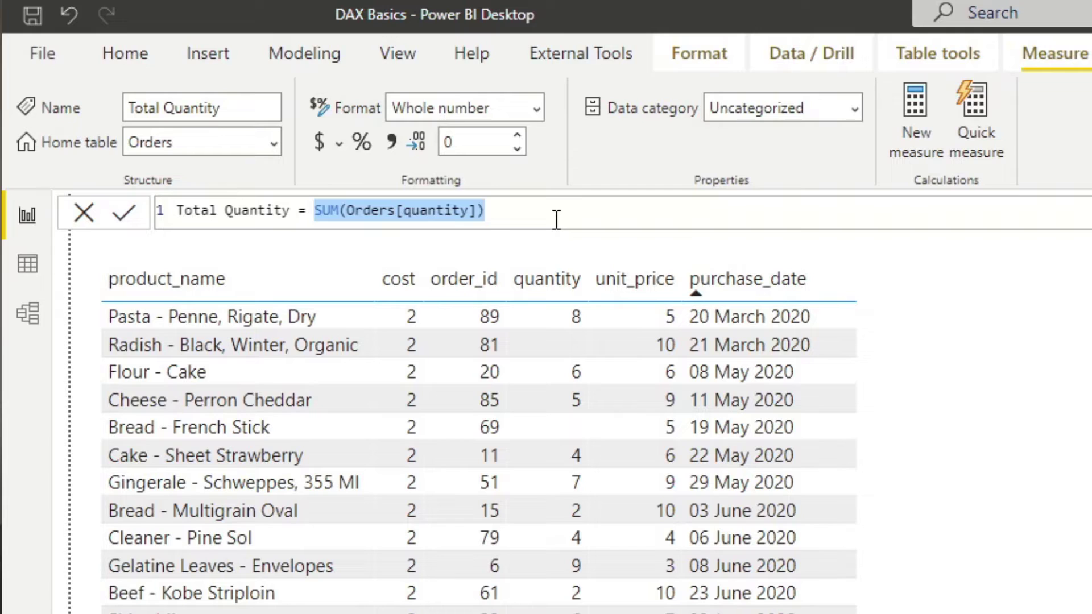
pyautogui.click(526, 213)
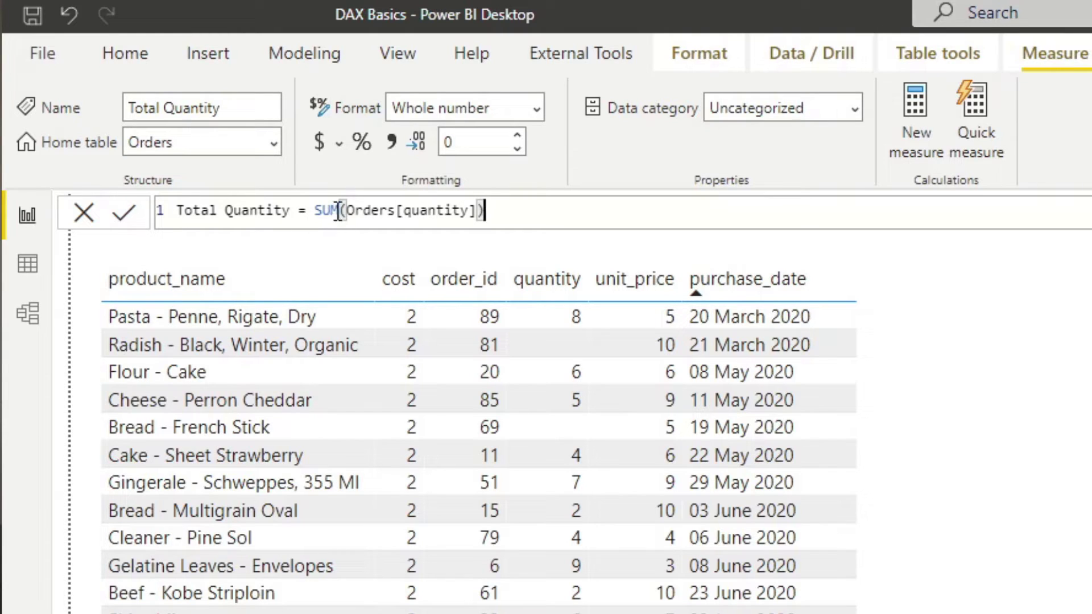
pyautogui.click(475, 213)
pyautogui.moveTo(403, 211); pyautogui.dragTo(471, 216)
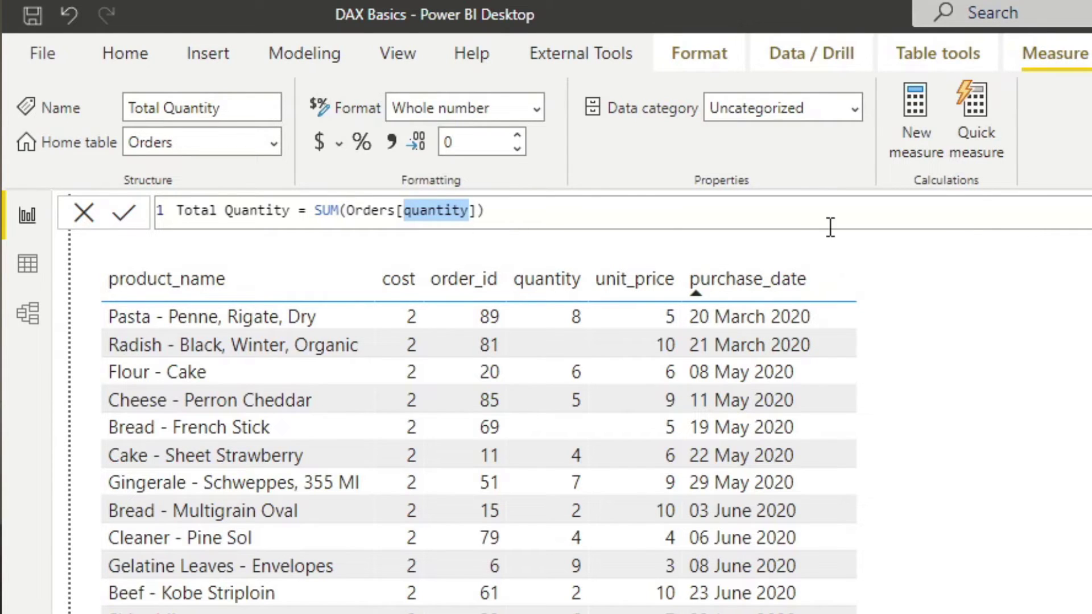
pyautogui.moveTo(395, 211); pyautogui.dragTo(347, 211)
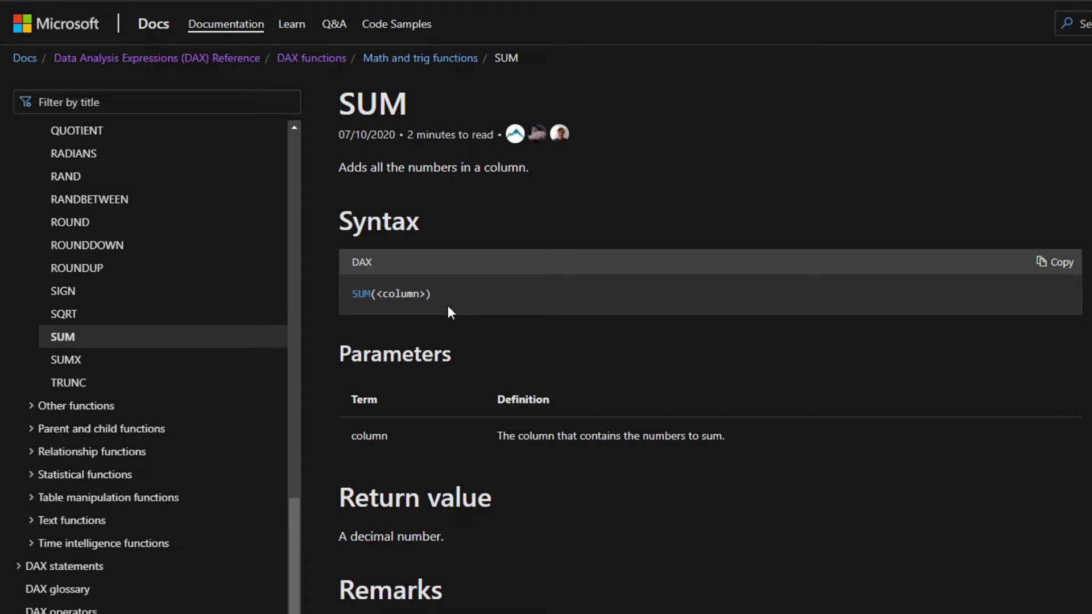
# Switch to the Microsoft Docs page for the DAX SUM function and read its syntax, parameters, return value, remarks and example
pyautogui.scroll(-3, 438, 293)
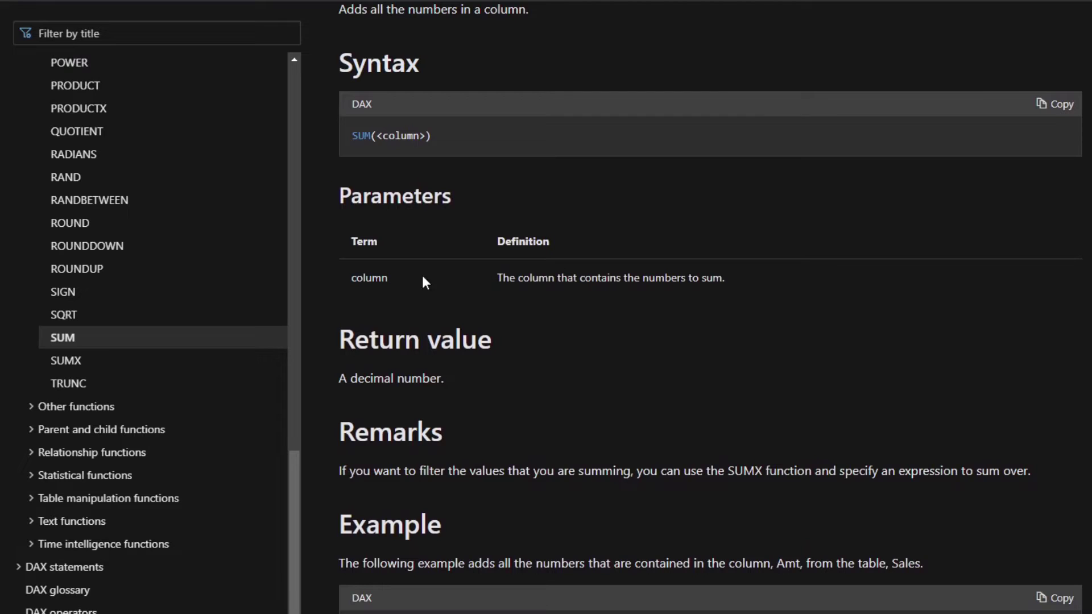
pyautogui.scroll(1, 475, 284)
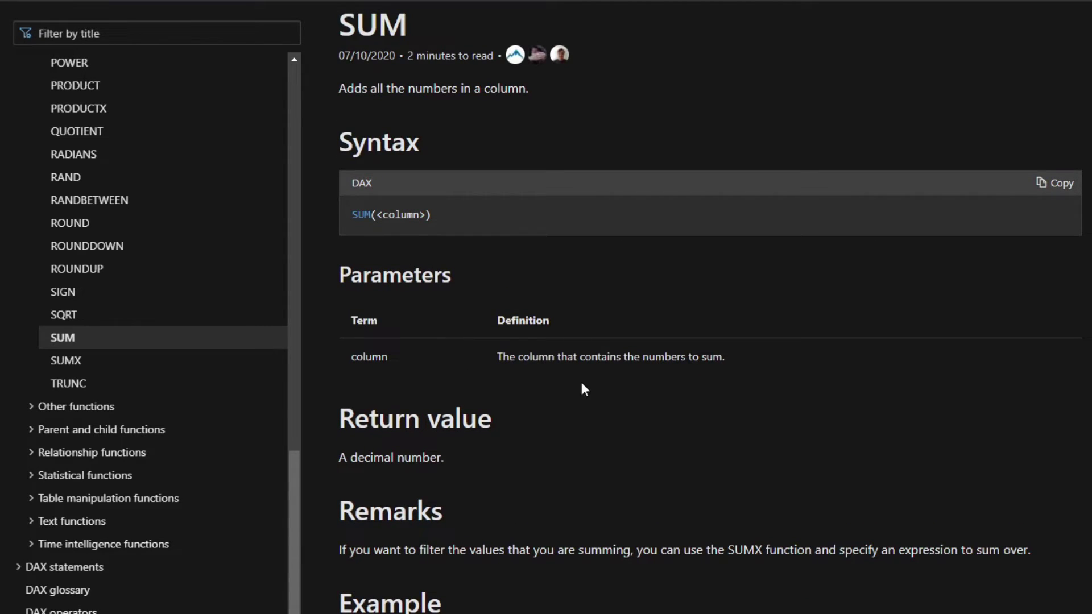
pyautogui.scroll(-1, 585, 389)
pyautogui.moveTo(459, 384); pyautogui.dragTo(368, 380)
pyautogui.click(365, 379)
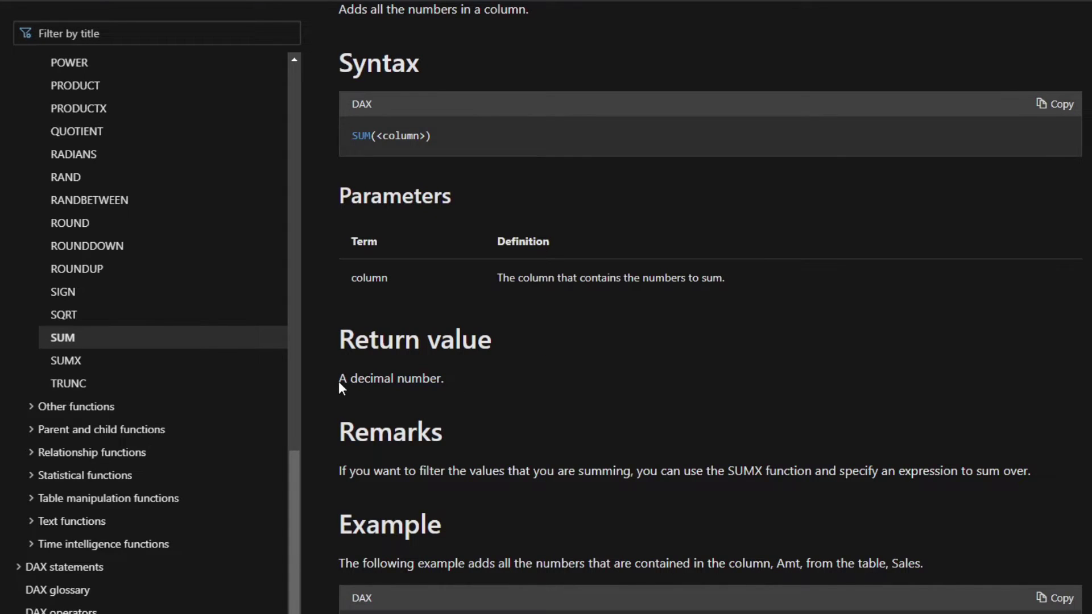
pyautogui.scroll(-2, 398, 392)
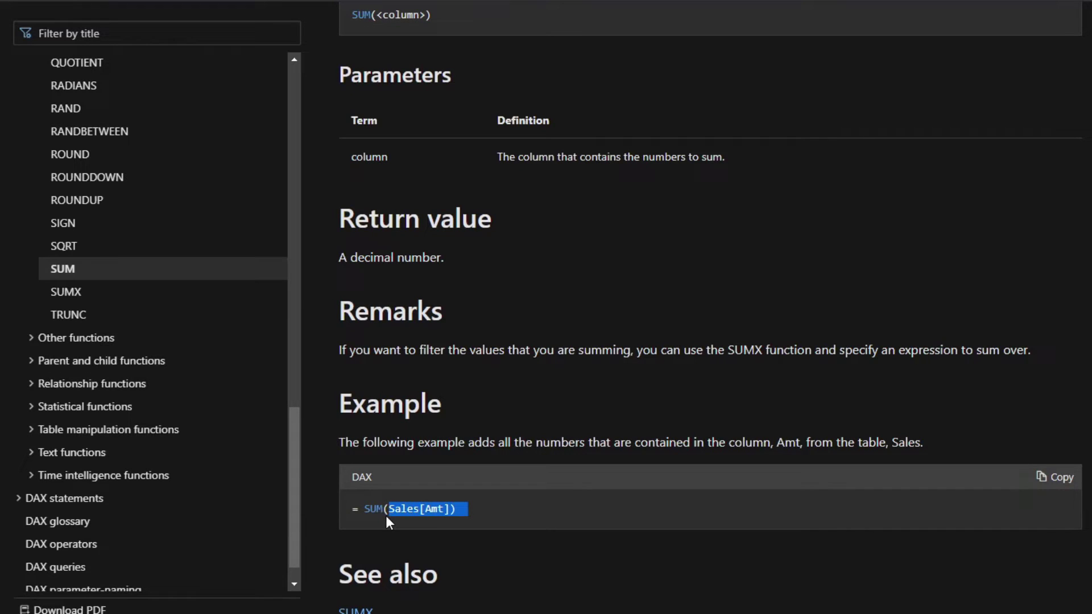
pyautogui.click(491, 499)
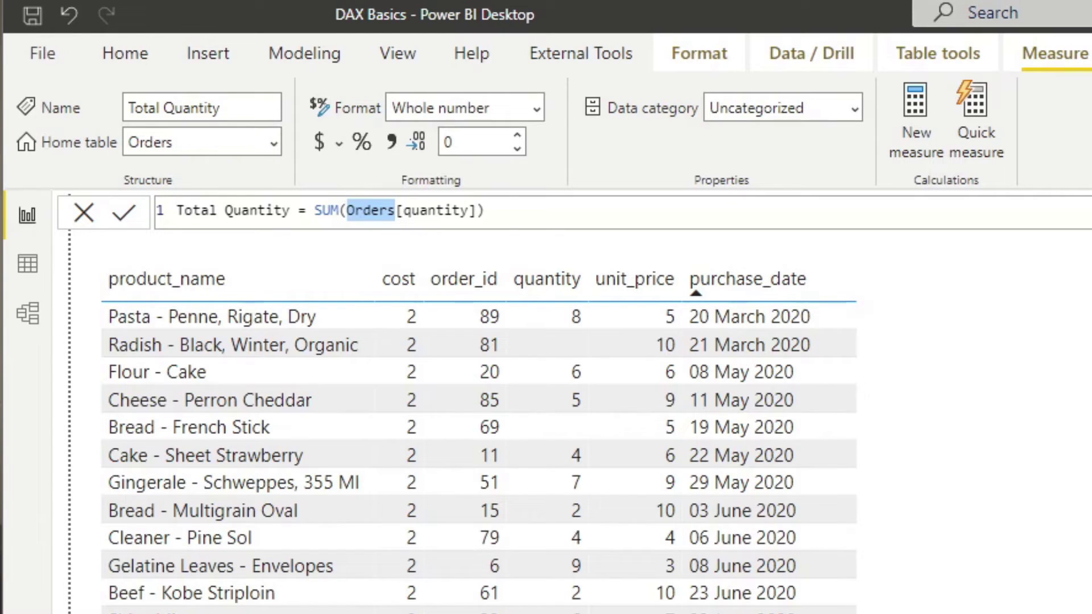
pyautogui.click(926, 128)
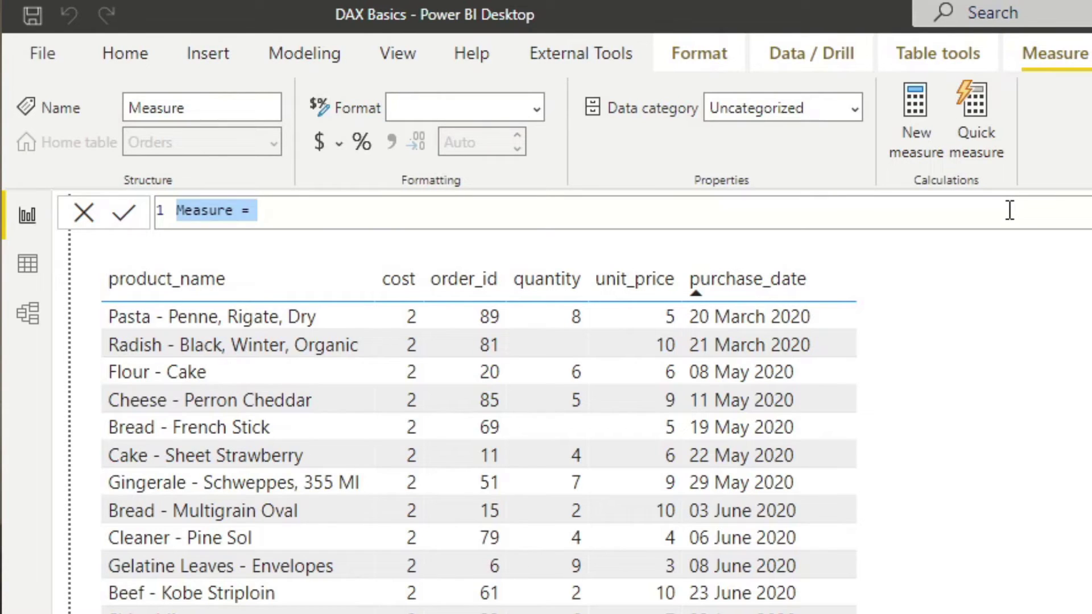
pyautogui.write('Cost Per ')
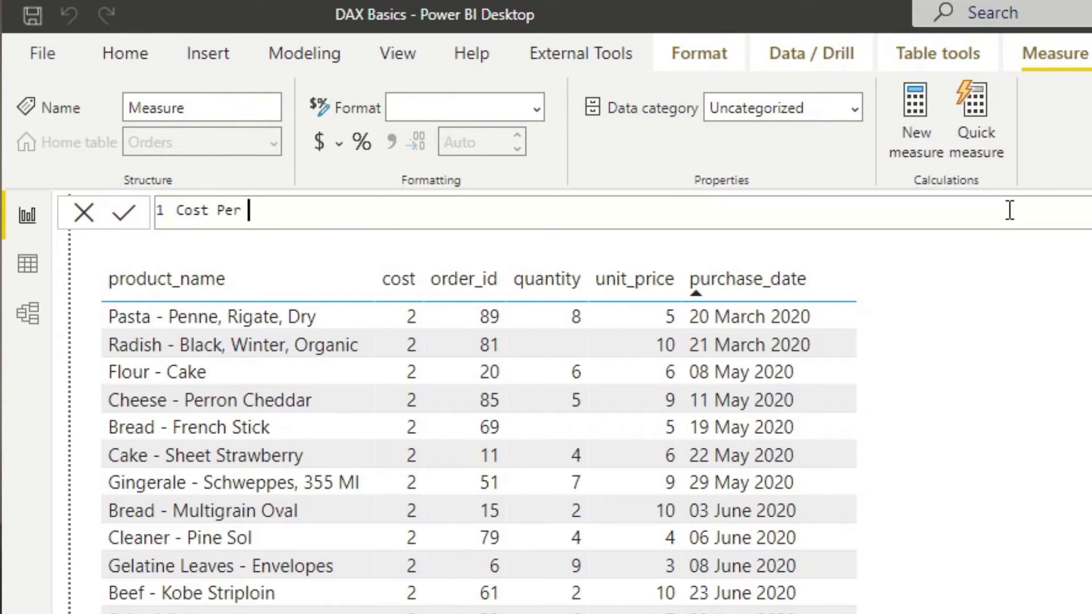
pyautogui.write('Unit =')
pyautogui.press('Escape')
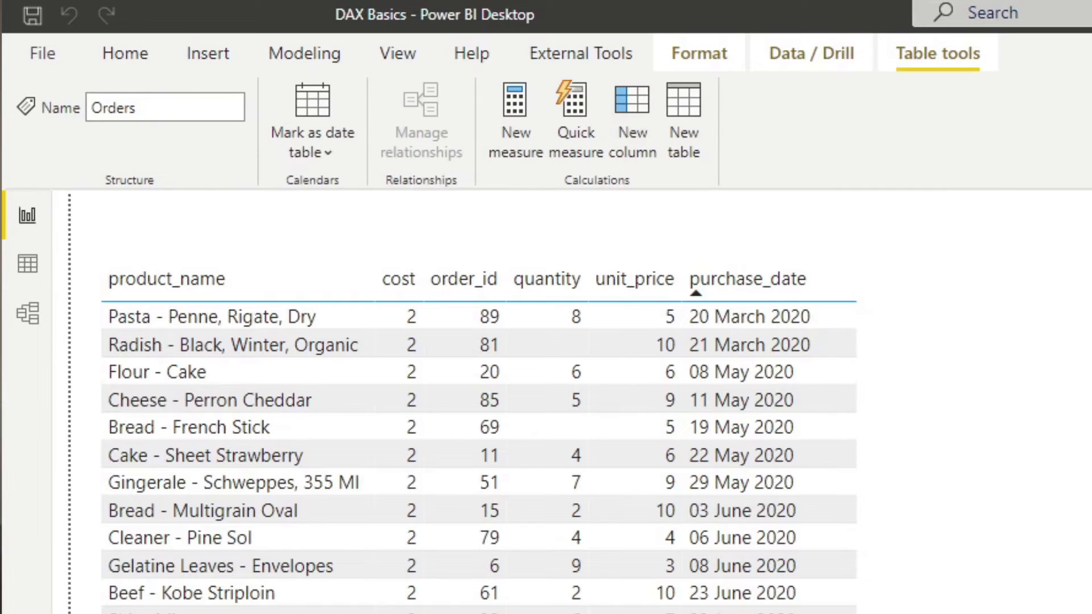
# Create a calculated column in the Orders table named Cost Per Unit and start its formula with the DIVIDE function
pyautogui.click(637, 129)
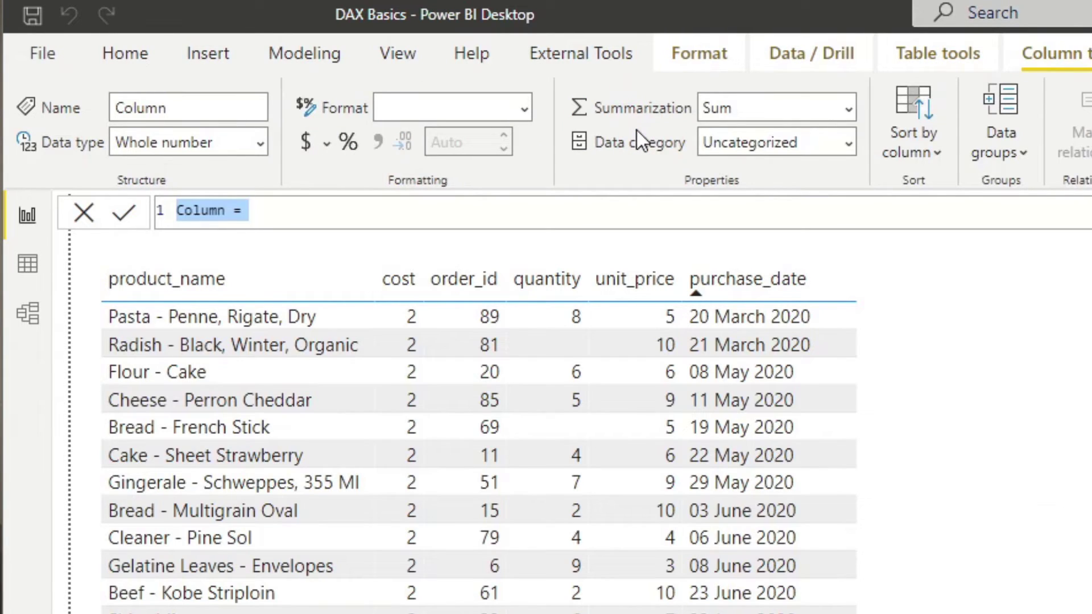
pyautogui.write('Cost Per U')
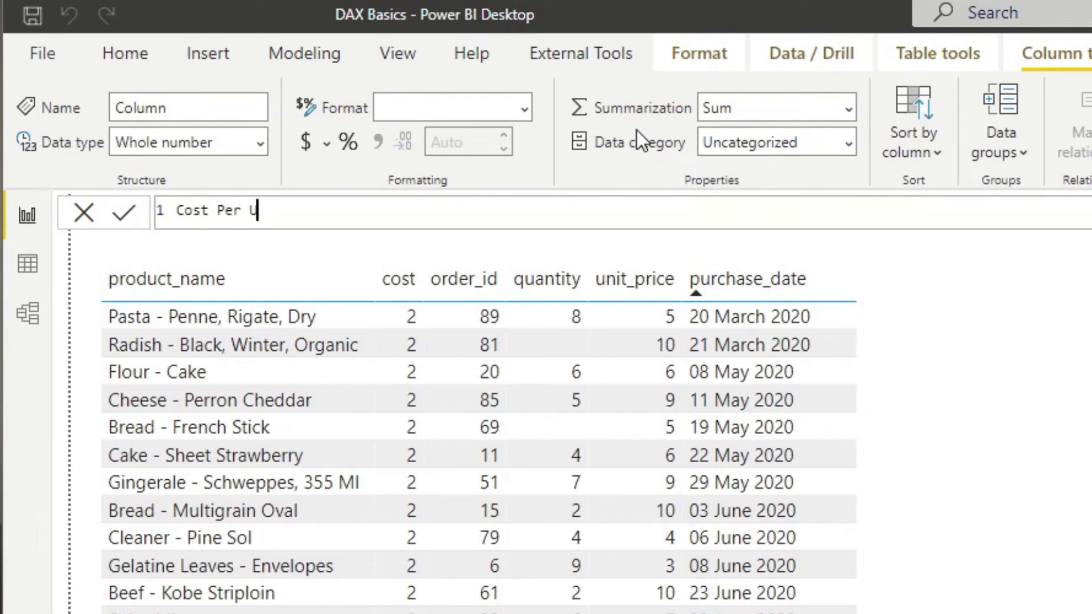
pyautogui.write('nit =')
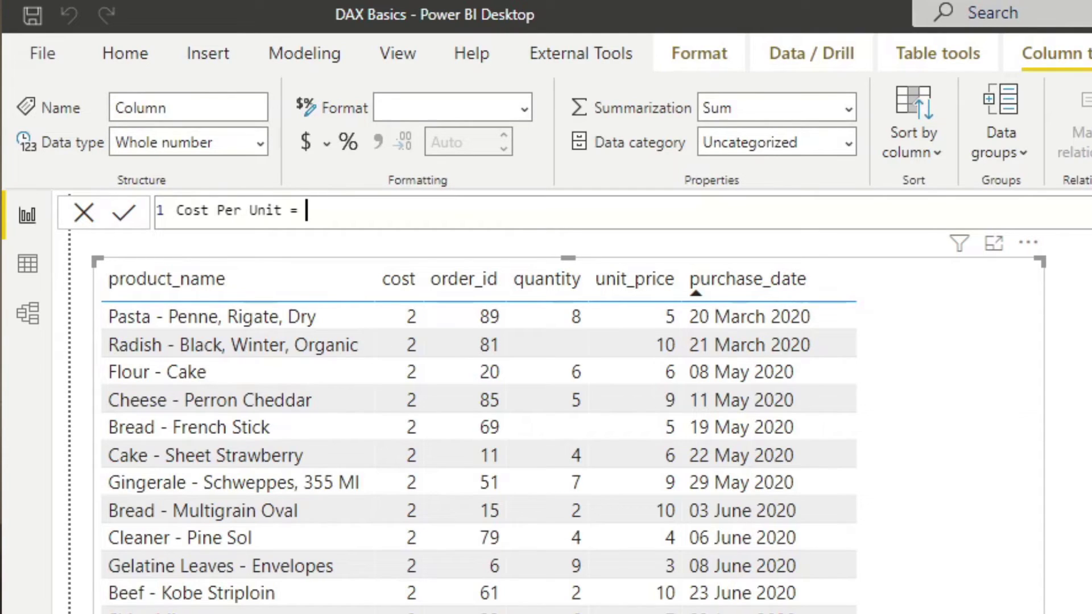
pyautogui.write('divide')
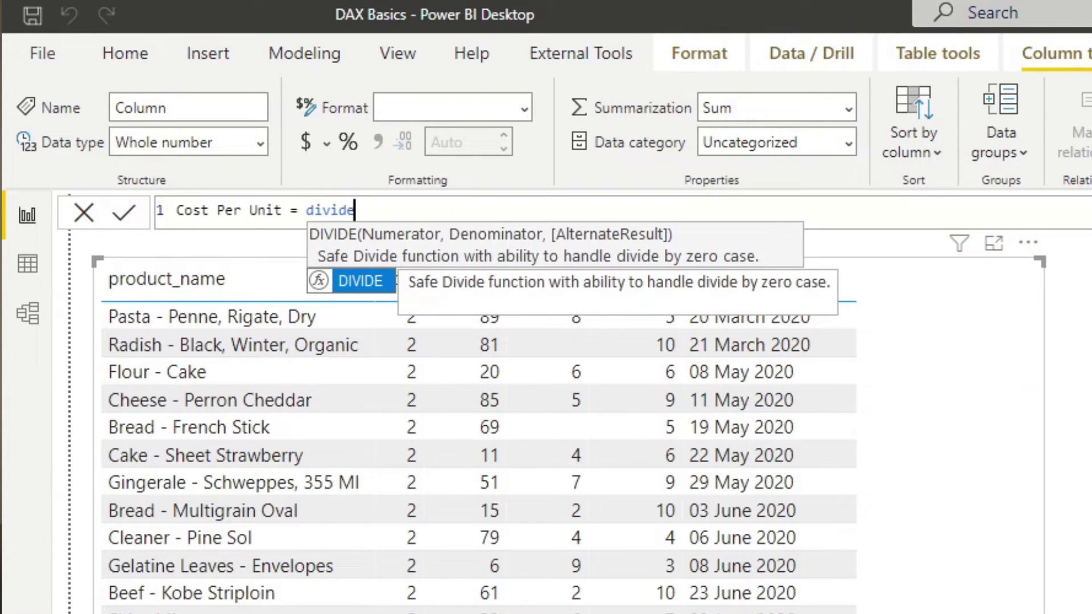
pyautogui.press('Tab')
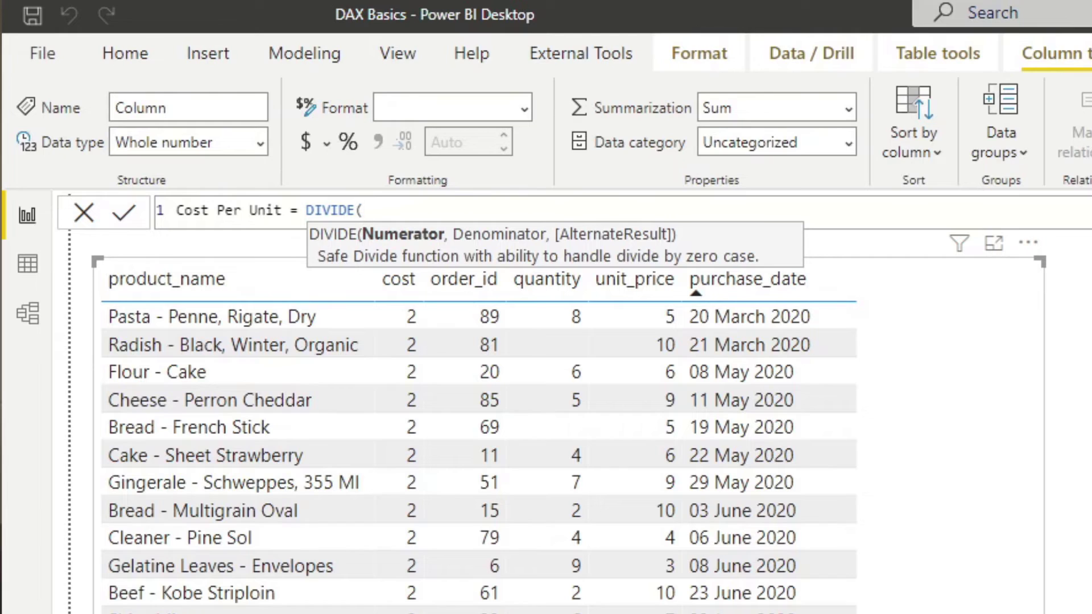
# Insert Orders[quantity] from the suggestions as the numerator of the DIVIDE function
pyautogui.write('quar')
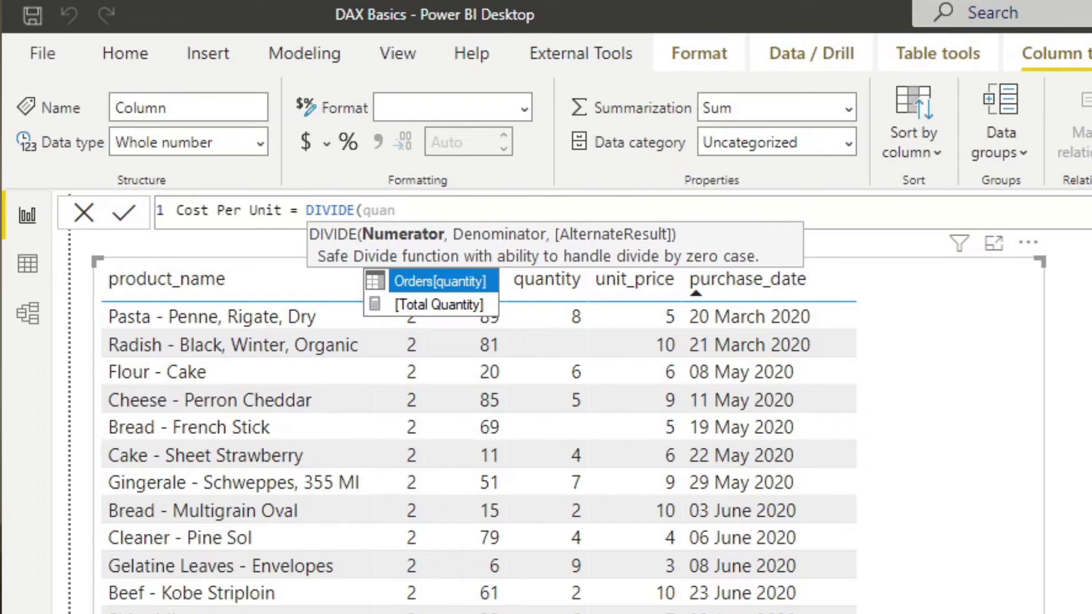
pyautogui.press('BackSpace')
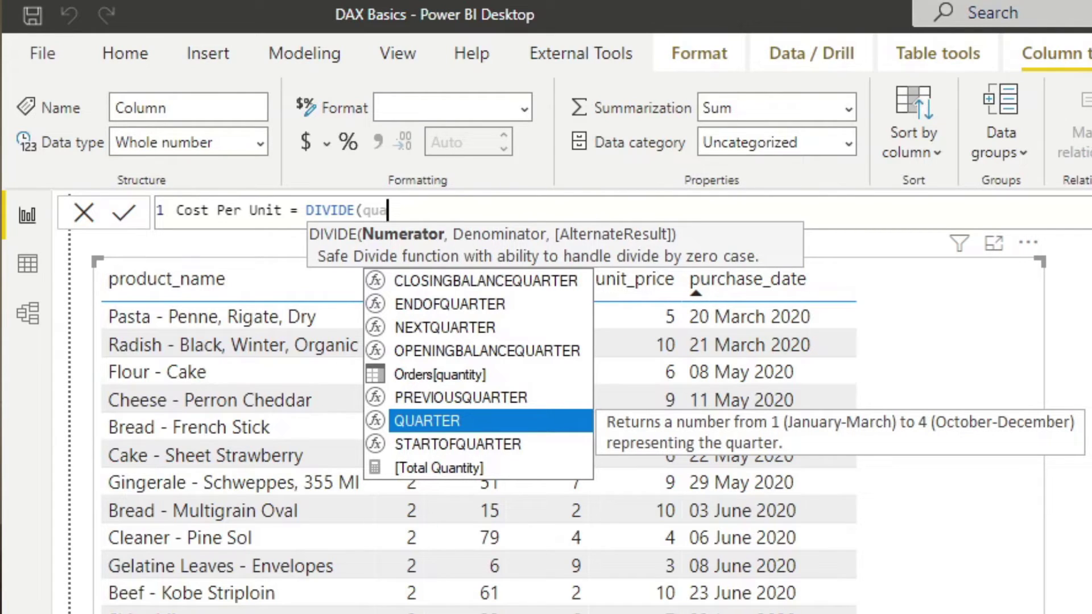
pyautogui.press('Down')
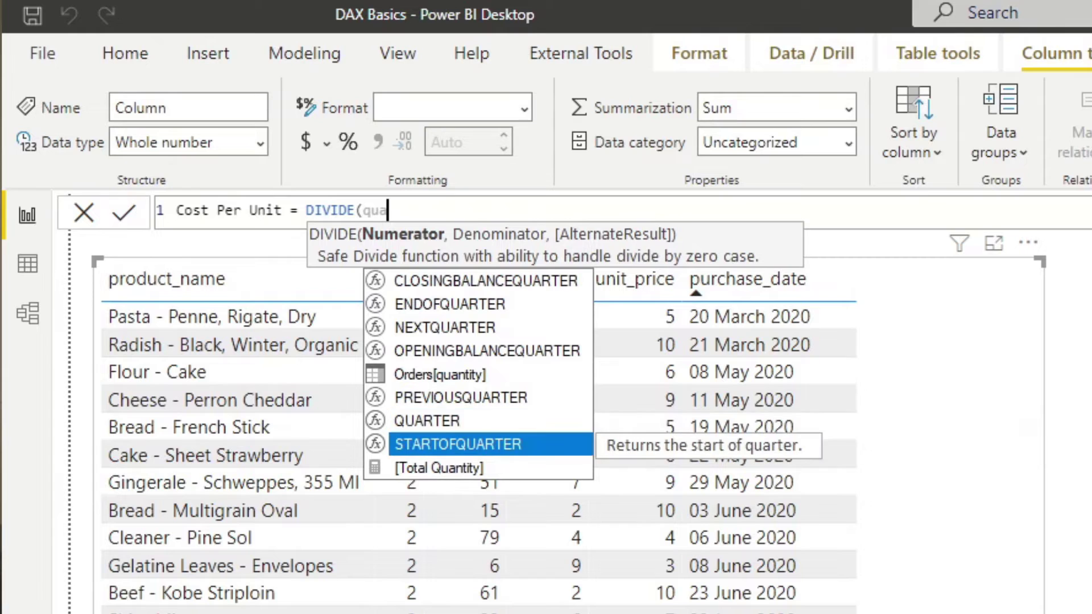
pyautogui.press('Up')
pyautogui.press('Up')
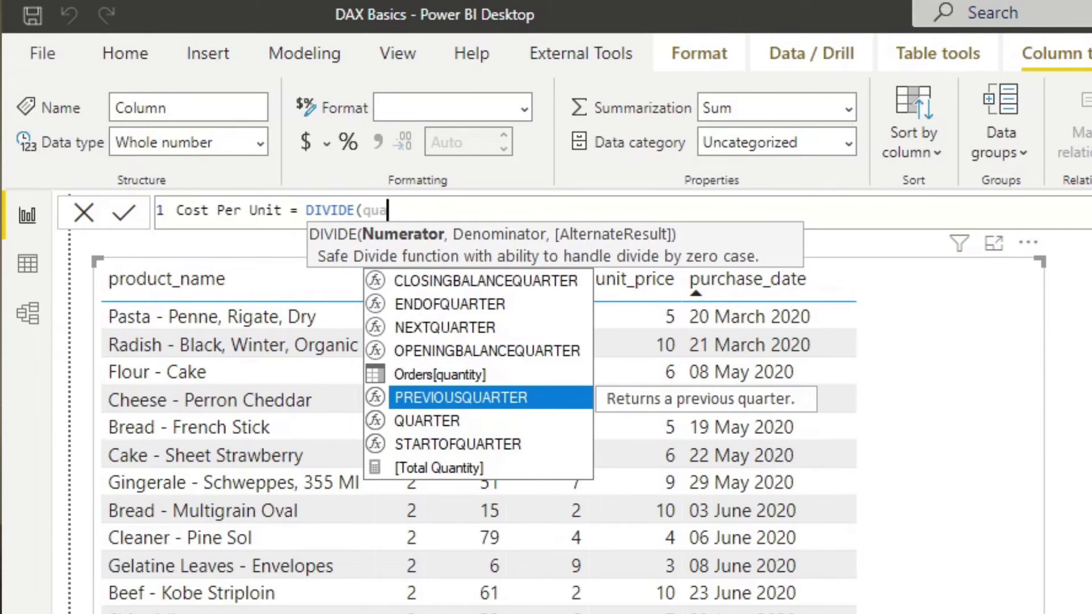
pyautogui.press('Up')
pyautogui.press('Up')
pyautogui.press('Down')
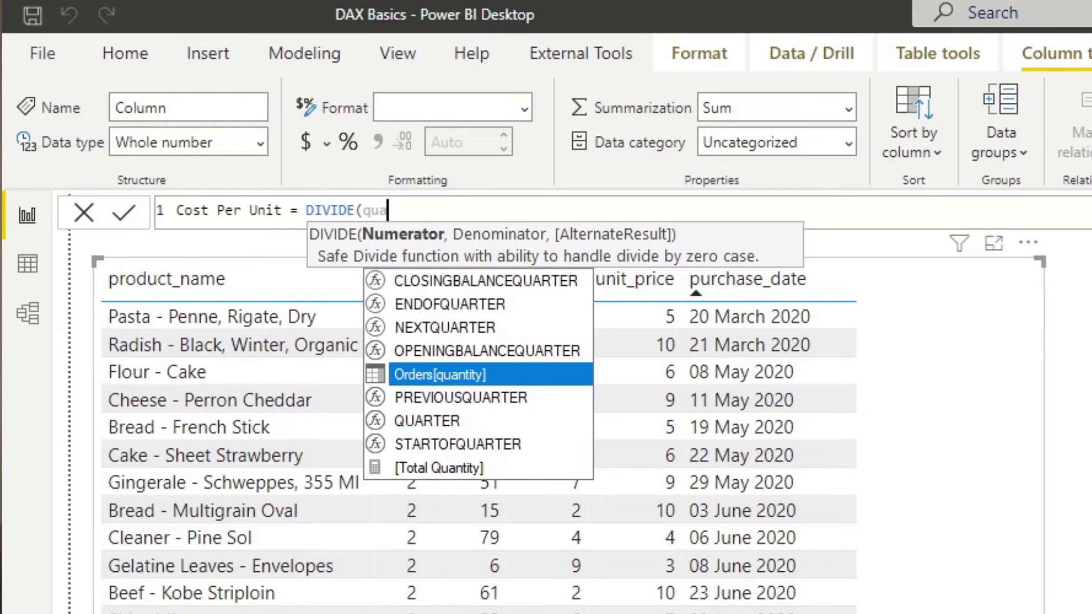
pyautogui.press('Tab')
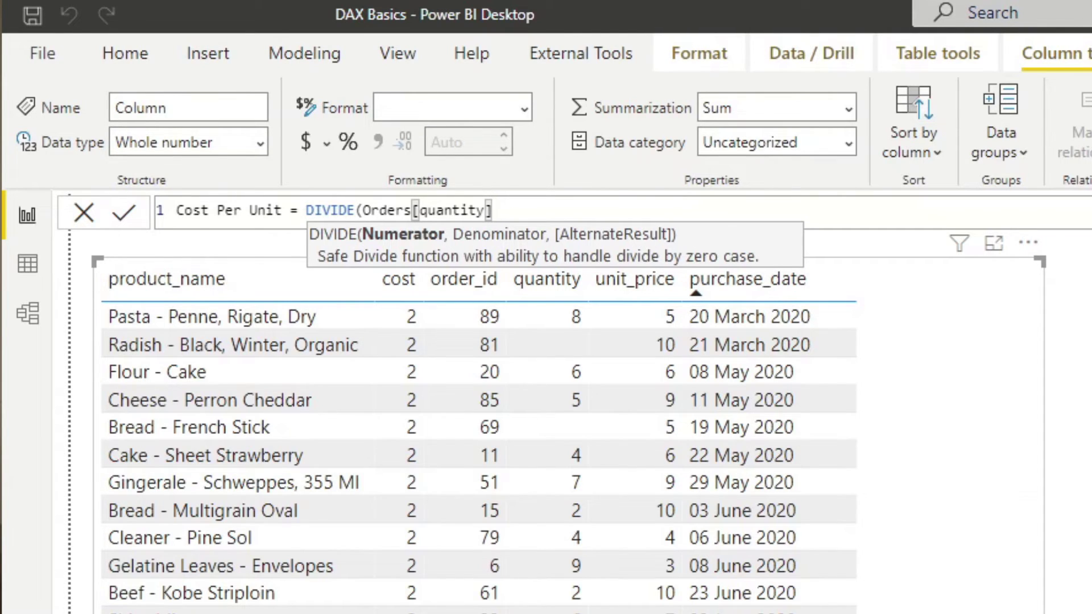
# Use Orders[cost] as the DIVIDE function's denominator, close the formula and commit the Cost Per Unit column
pyautogui.write(',')
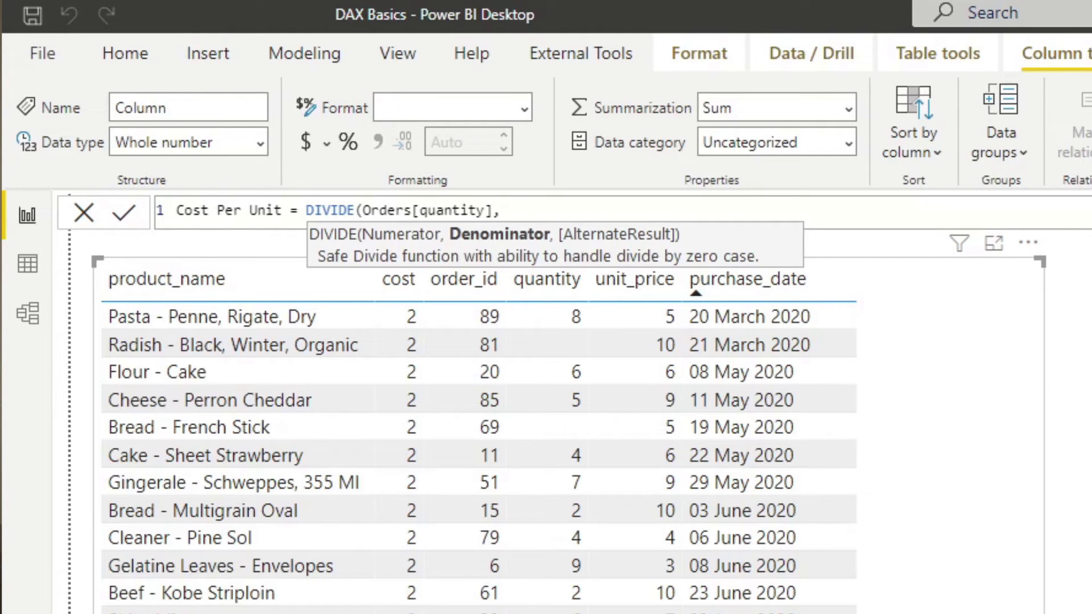
pyautogui.write('cost')
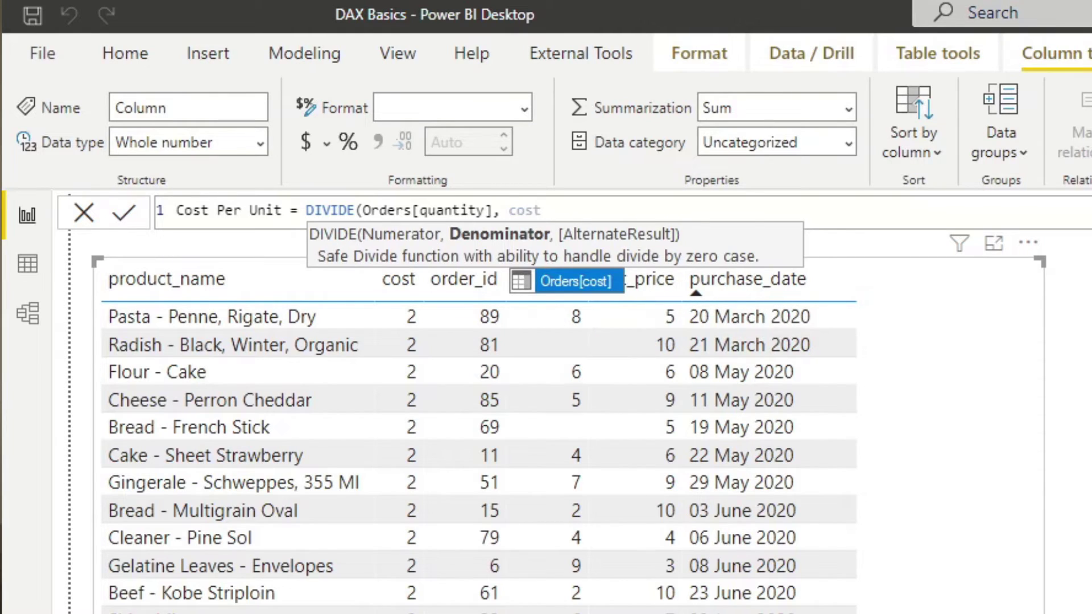
pyautogui.press('Tab')
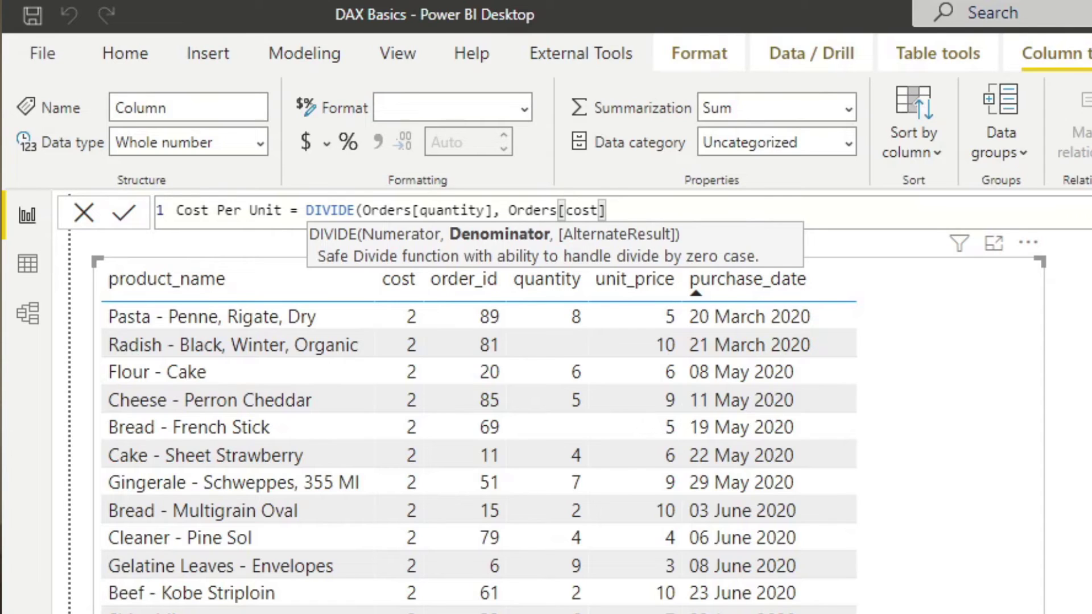
pyautogui.write(')')
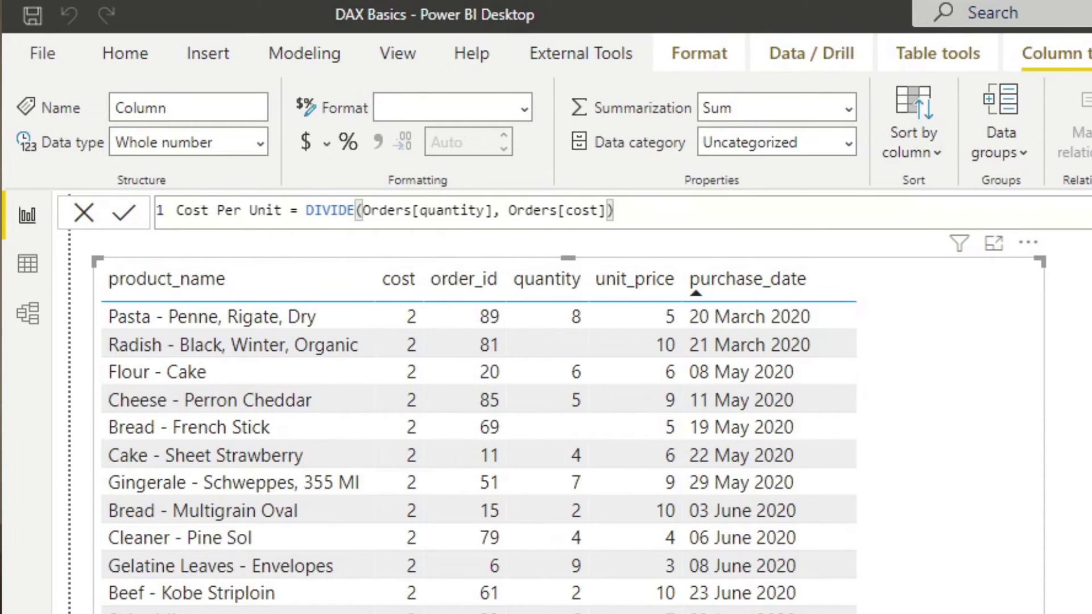
pyautogui.press('Return')
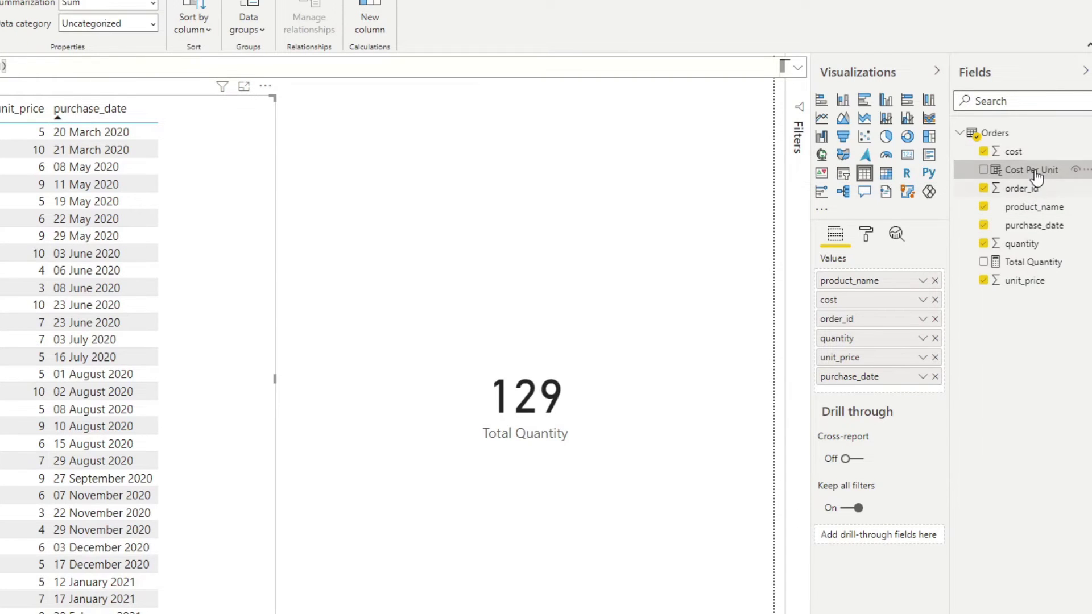
# Add the Cost Per Unit column to the orders table visual
pyautogui.moveTo(1025, 181); pyautogui.dragTo(199, 268)
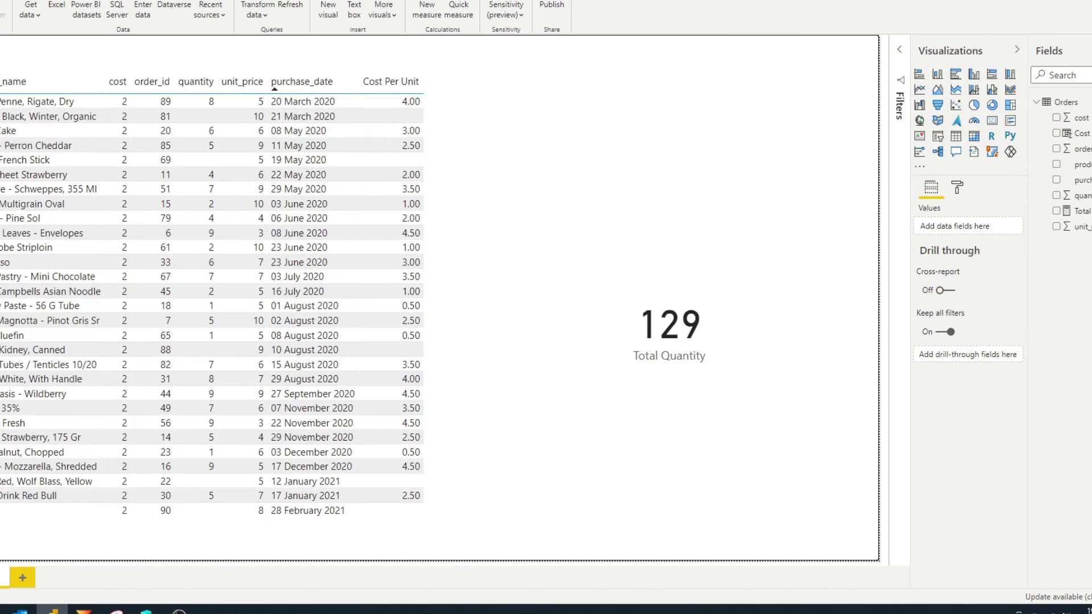
# Switch to the Microsoft DAX reference in the browser, filter its contents for divide and open the DIVIDE function's article
pyautogui.click(52, 611)
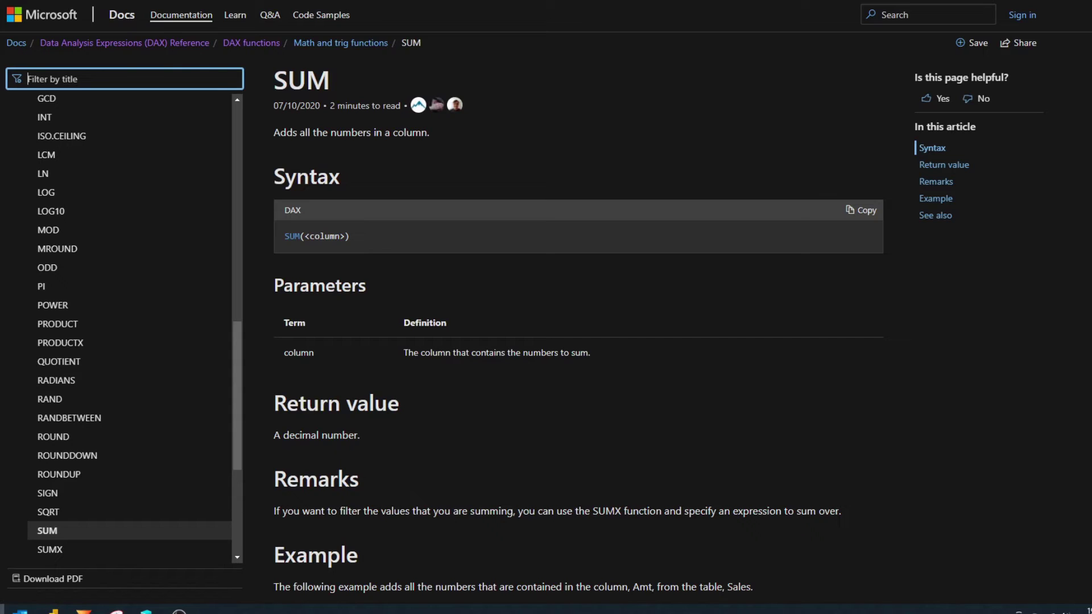
pyautogui.write('di')
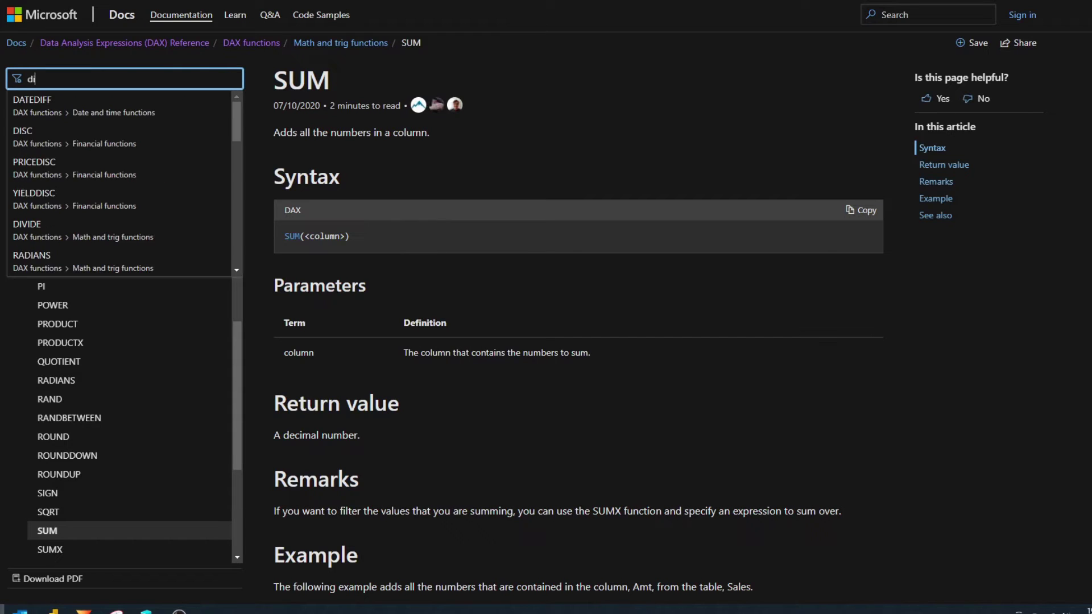
pyautogui.write('vide')
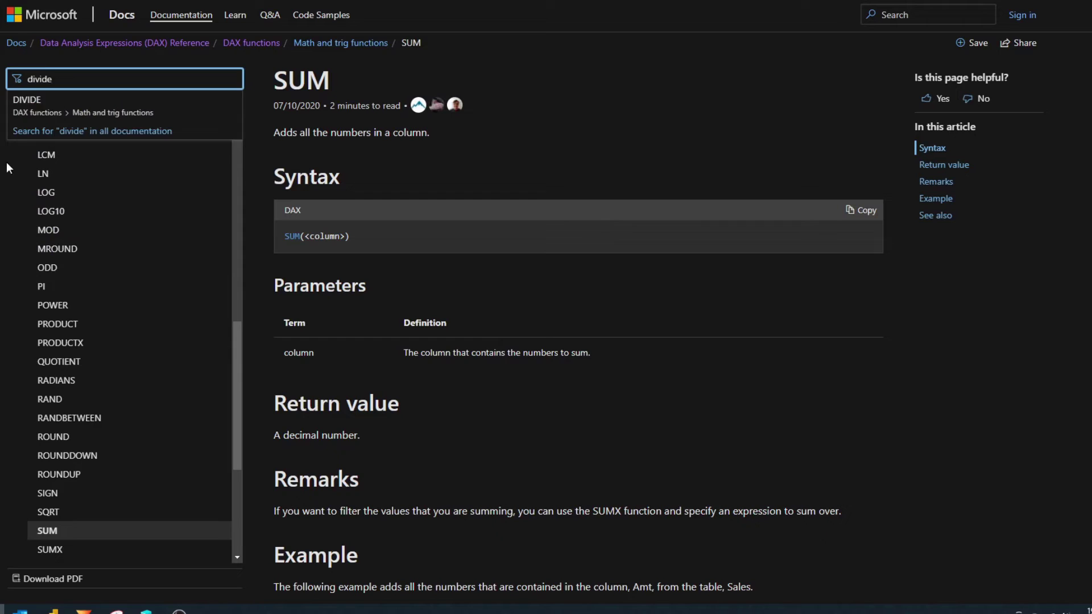
pyautogui.click(35, 108)
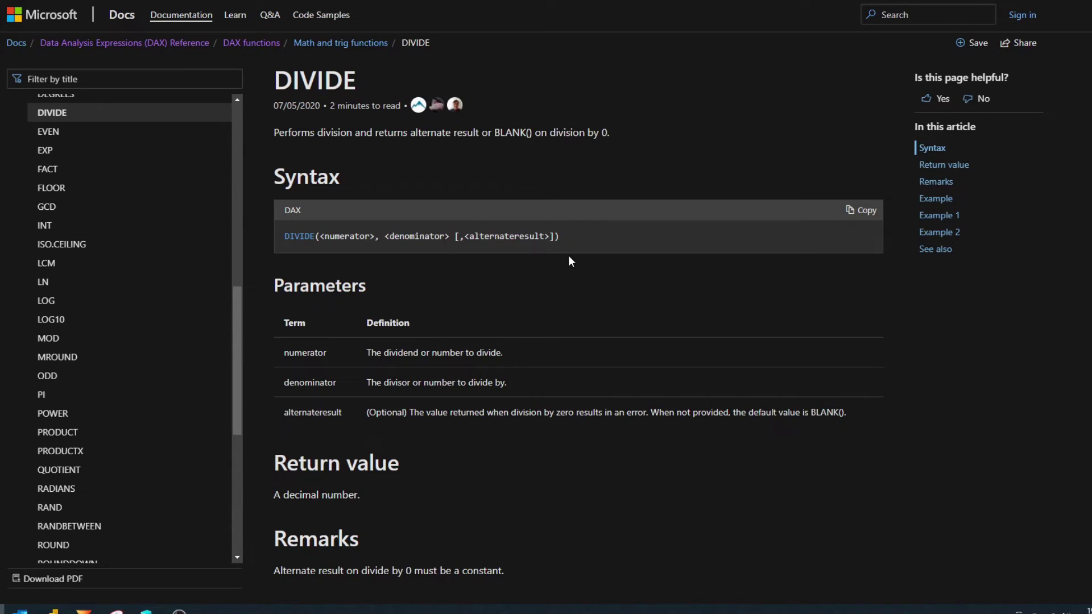
# Examine the DIVIDE article's syntax, its optional alternateresult parameter, the return value and the three usage examples
pyautogui.scroll(-1, 398, 268)
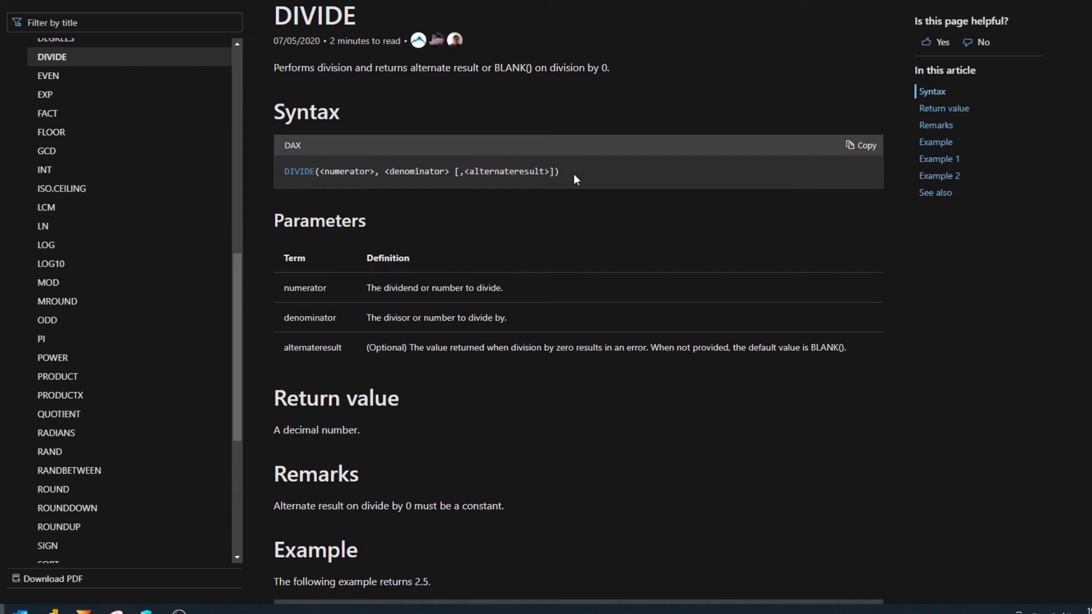
pyautogui.scroll(-1, 389, 191)
pyautogui.scroll(-2, 382, 196)
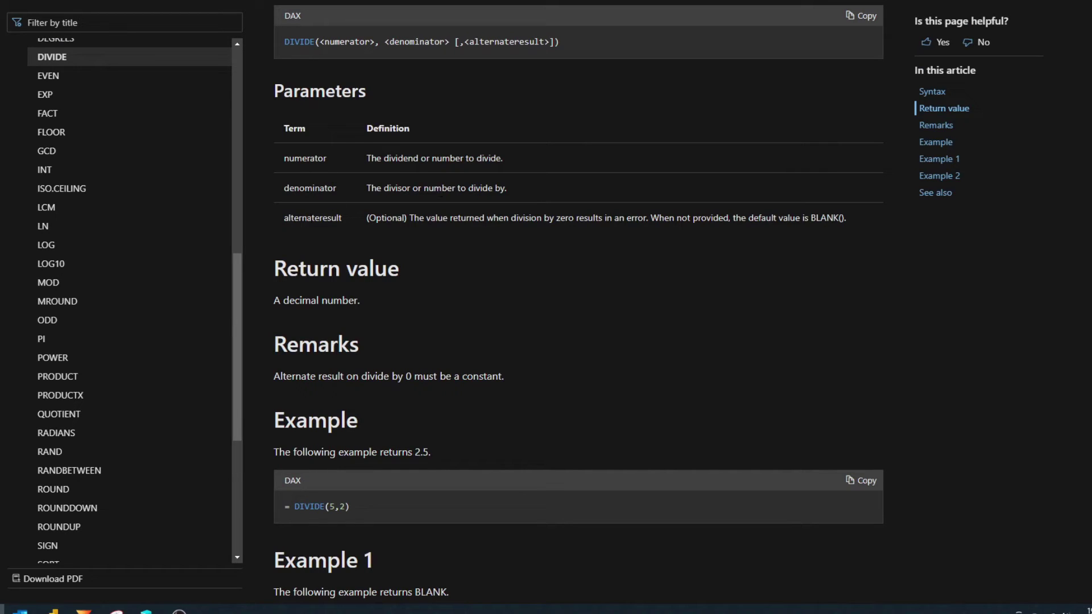
pyautogui.moveTo(297, 218); pyautogui.dragTo(333, 219)
pyautogui.moveTo(376, 219); pyautogui.dragTo(402, 218)
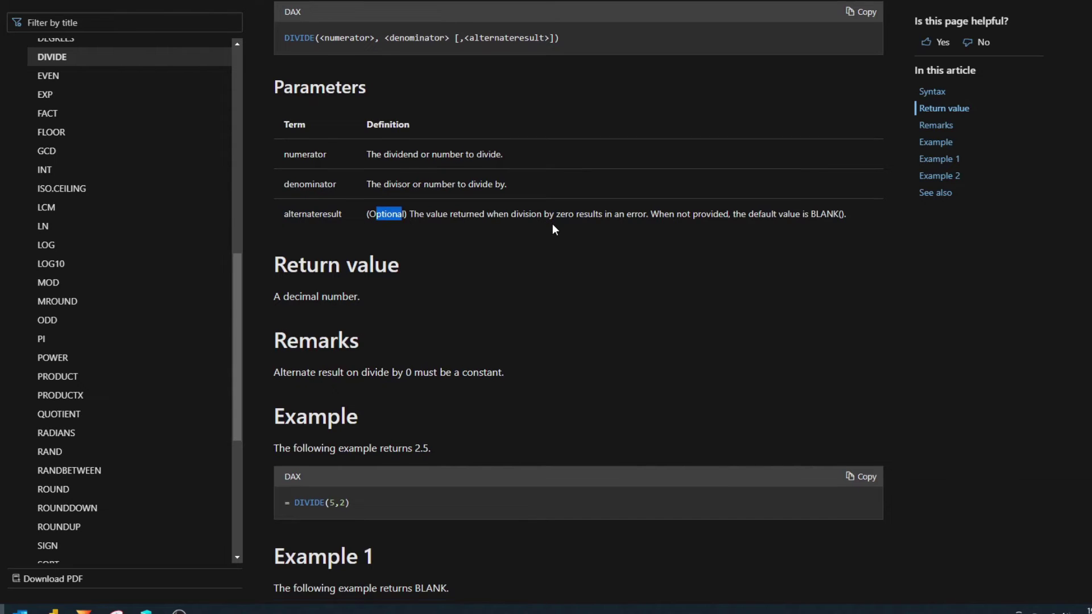
pyautogui.scroll(-3, 452, 226)
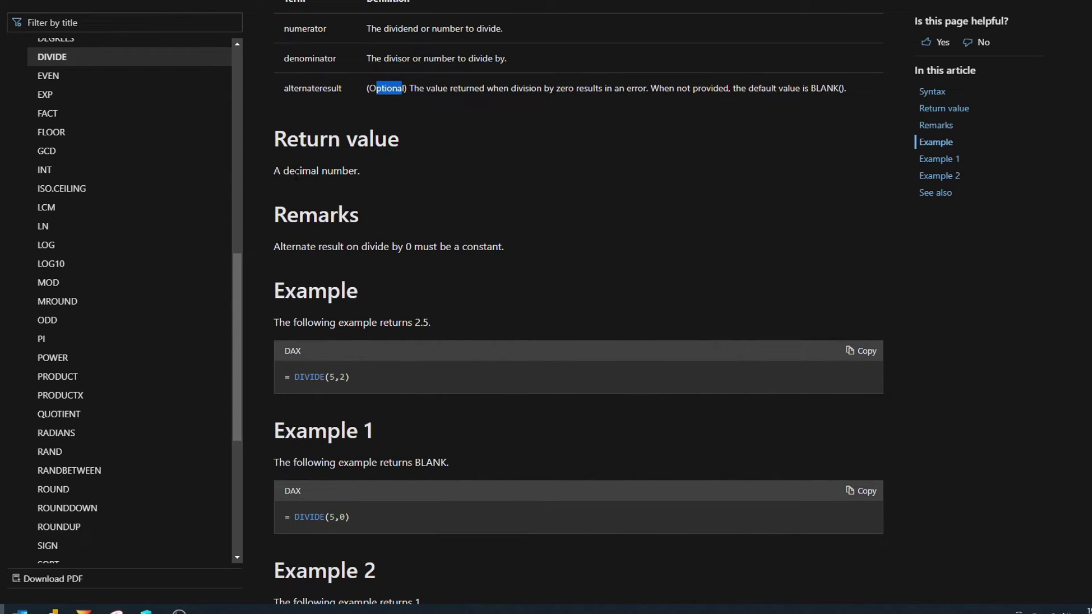
pyautogui.scroll(-1, 322, 283)
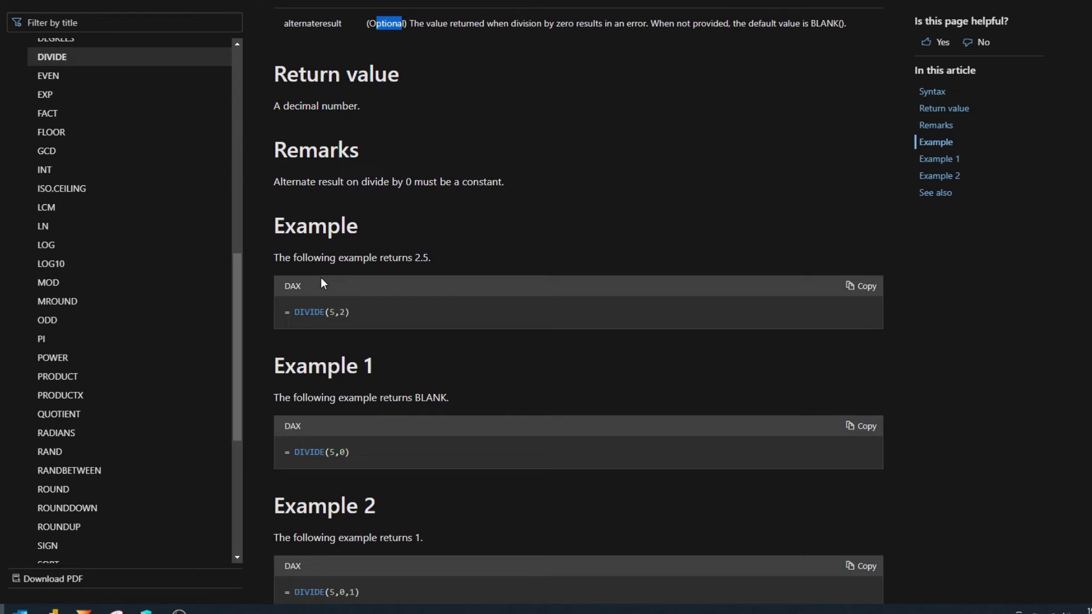
pyautogui.scroll(-3, 320, 277)
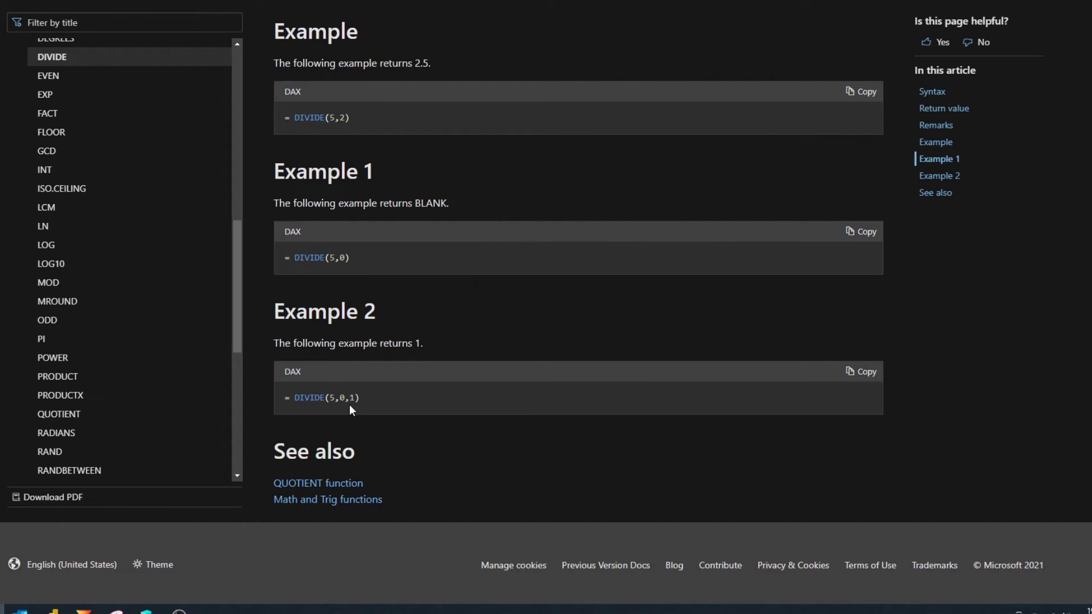
# Find the SELECTCOLUMNS article in the DAX reference and read its syntax, parameters, return value and remarks
pyautogui.click(96, 24)
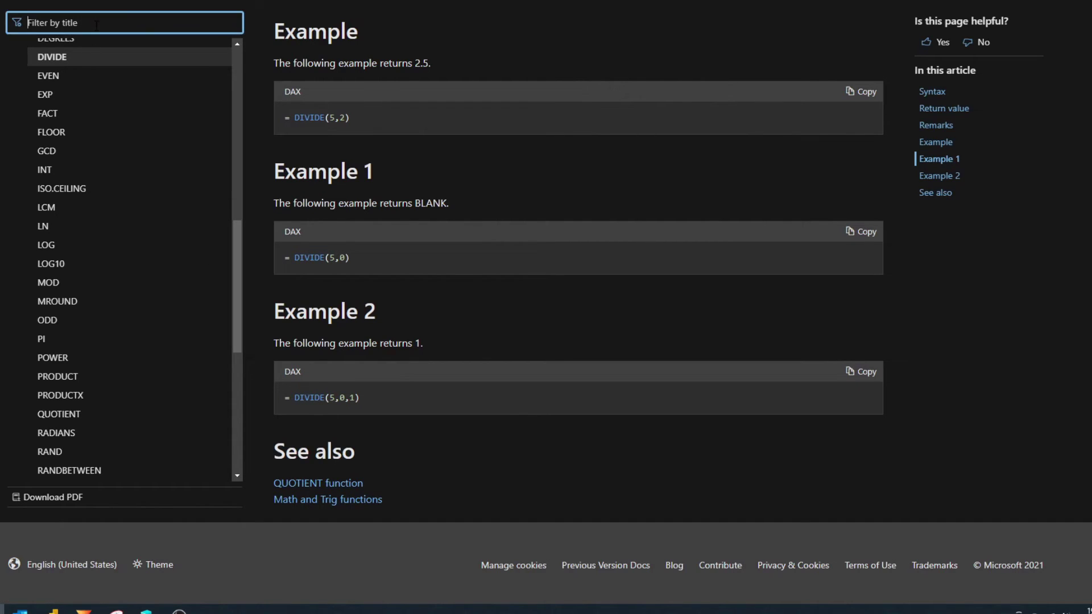
pyautogui.write('select')
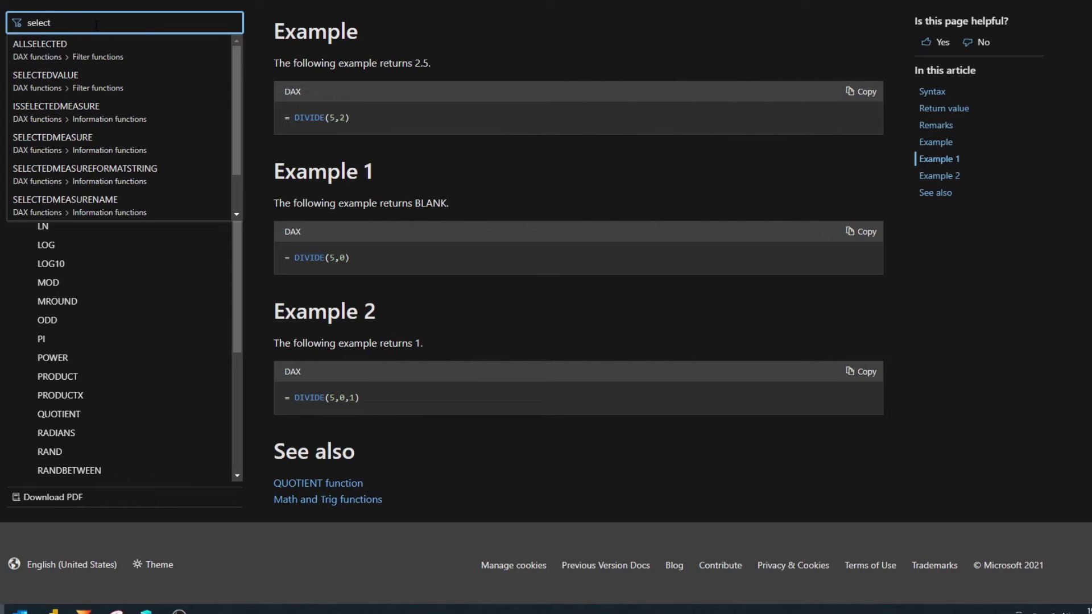
pyautogui.write('colu')
pyautogui.click(85, 50)
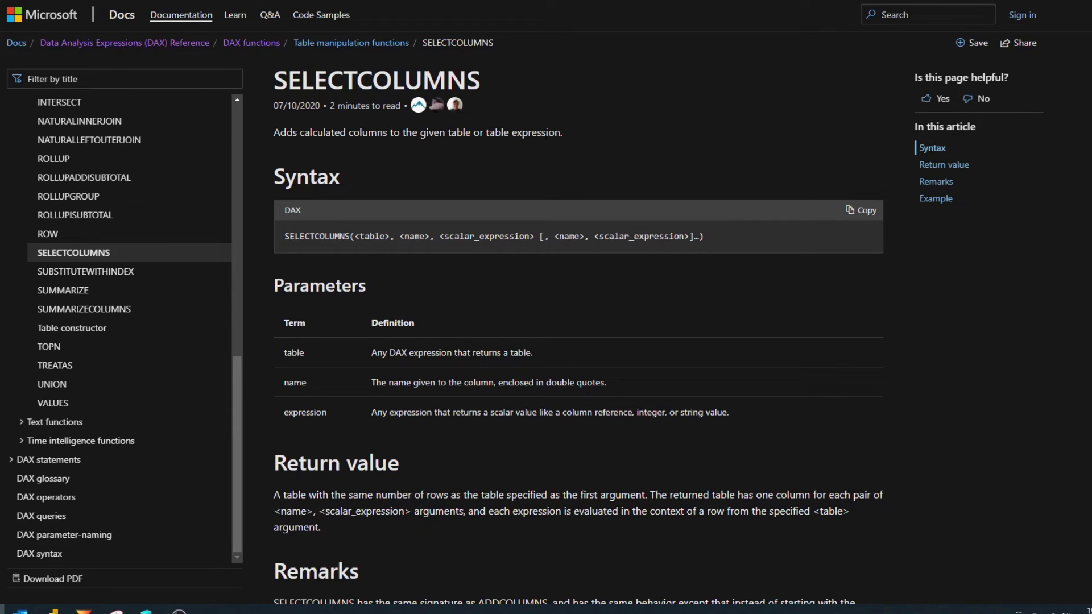
pyautogui.scroll(-1, 493, 284)
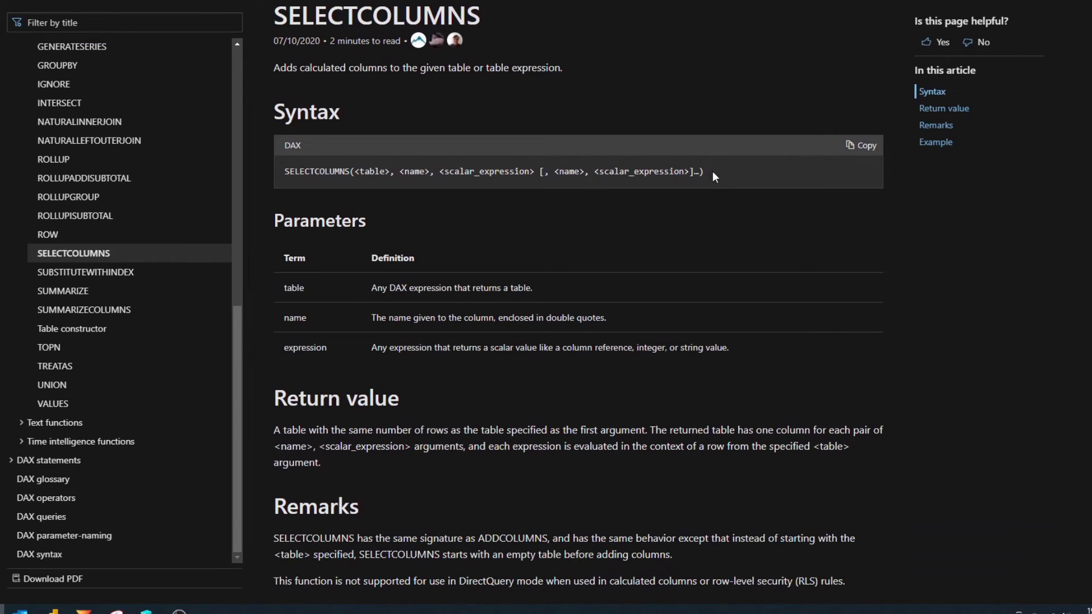
pyautogui.scroll(-1, 714, 206)
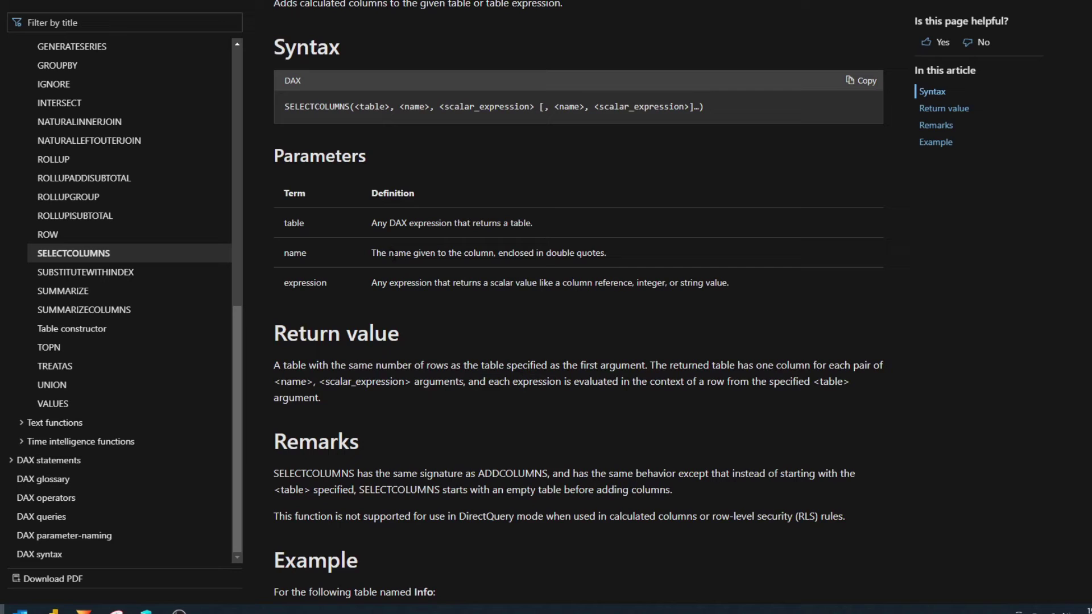
pyautogui.scroll(-1, 410, 250)
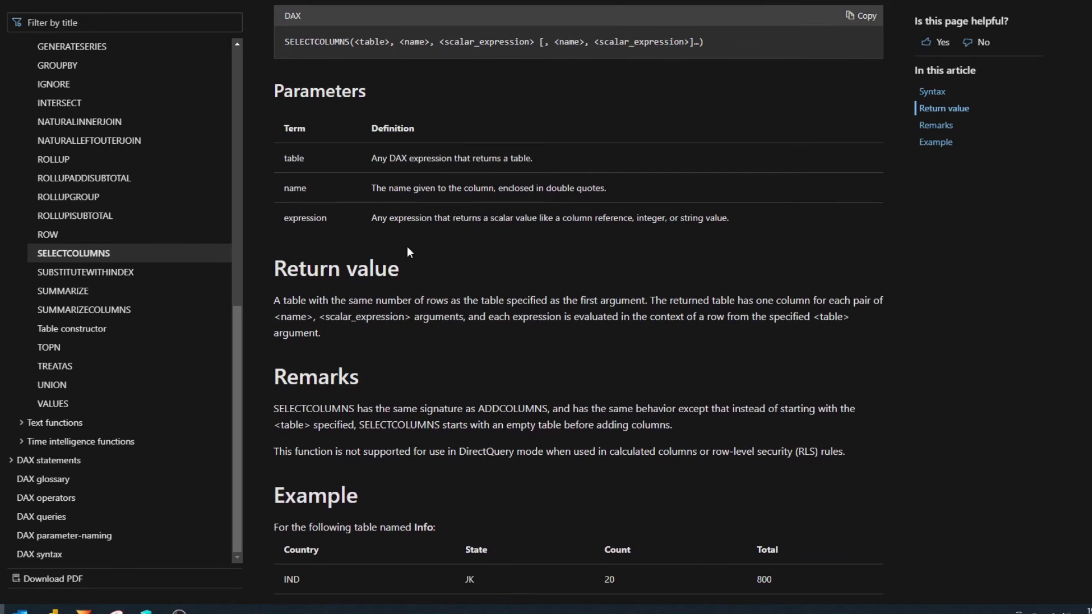
pyautogui.scroll(-1, 411, 224)
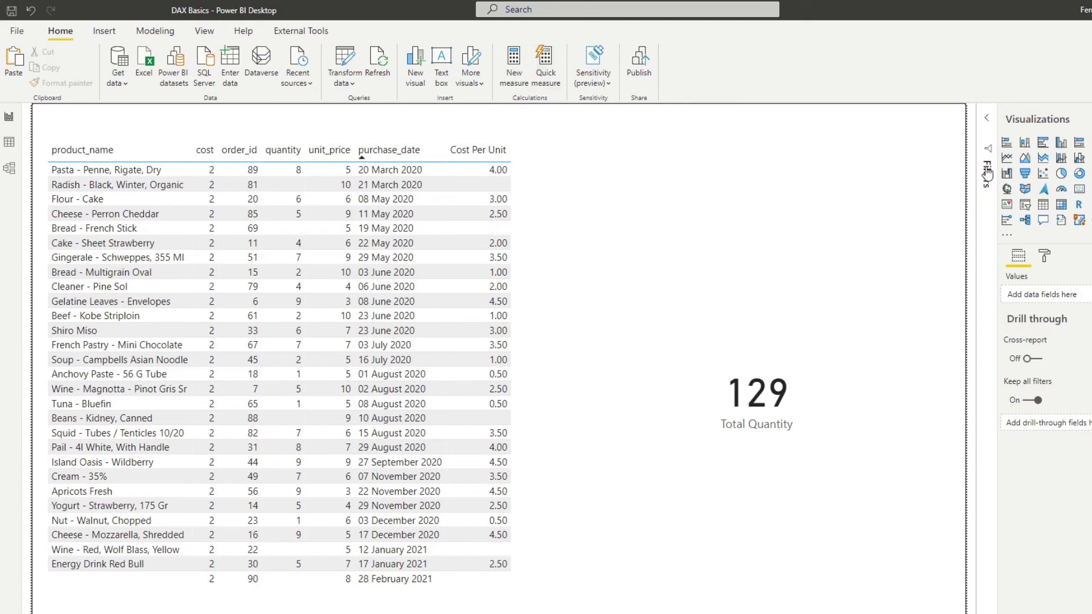
# Switch to Power BI Desktop, create a calculated column in the Orders table named Select Columns and start its formula with SELECTCOLUMNS
pyautogui.rightClick(1040, 180)
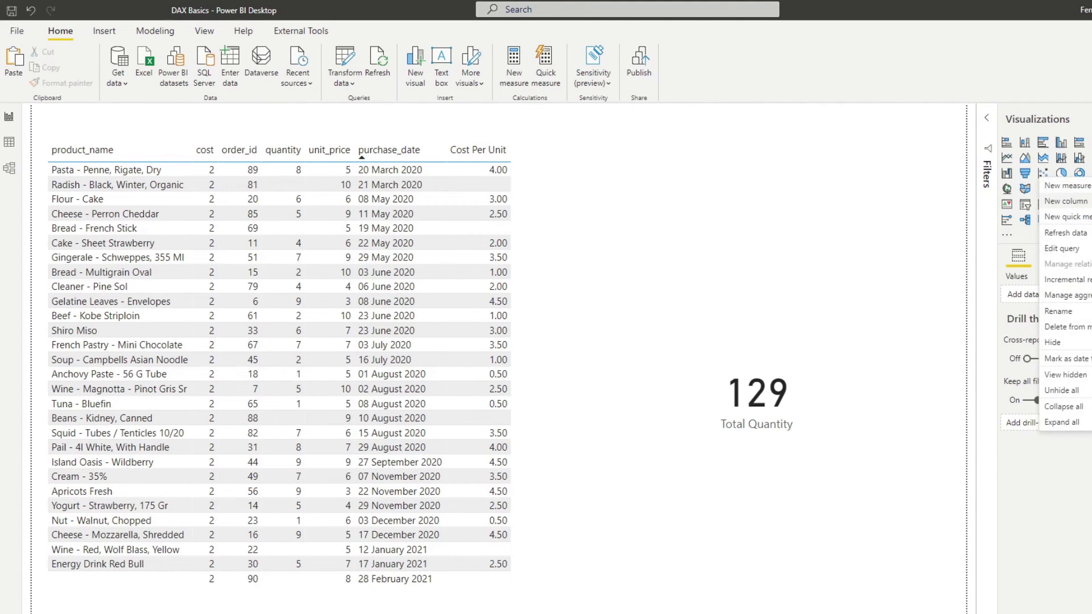
pyautogui.click(1065, 200)
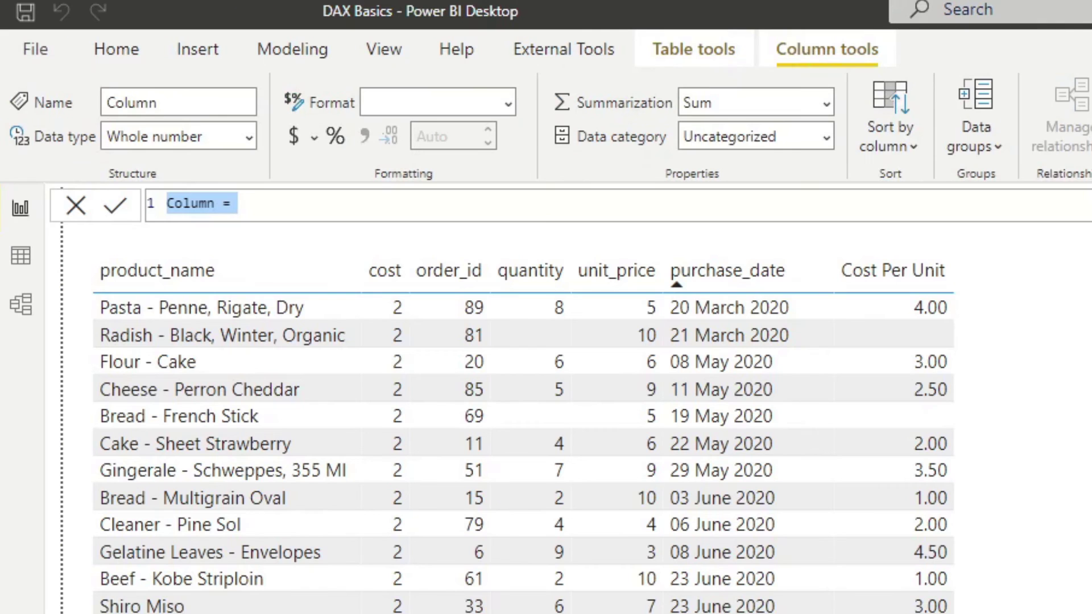
pyautogui.write('N')
pyautogui.press('BackSpace')
pyautogui.write('Select Columns = ')
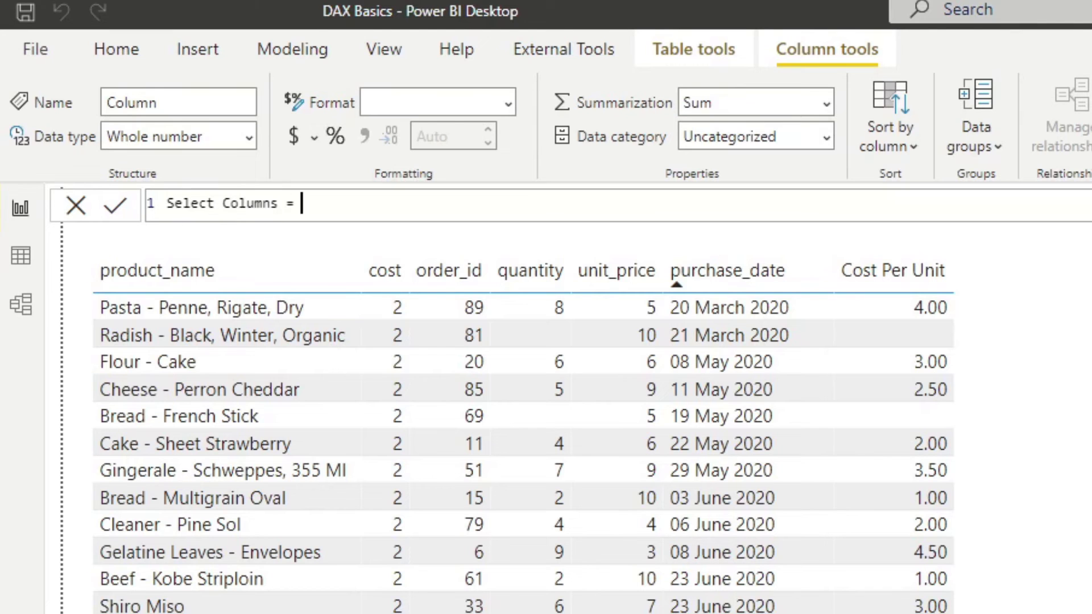
pyautogui.write('SELE')
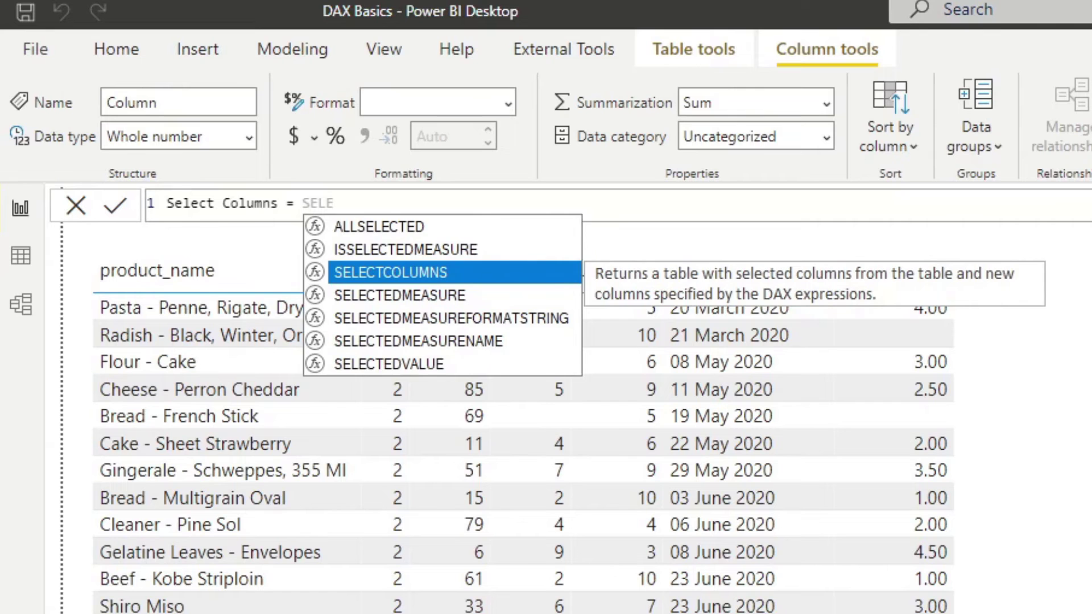
pyautogui.press('Tab')
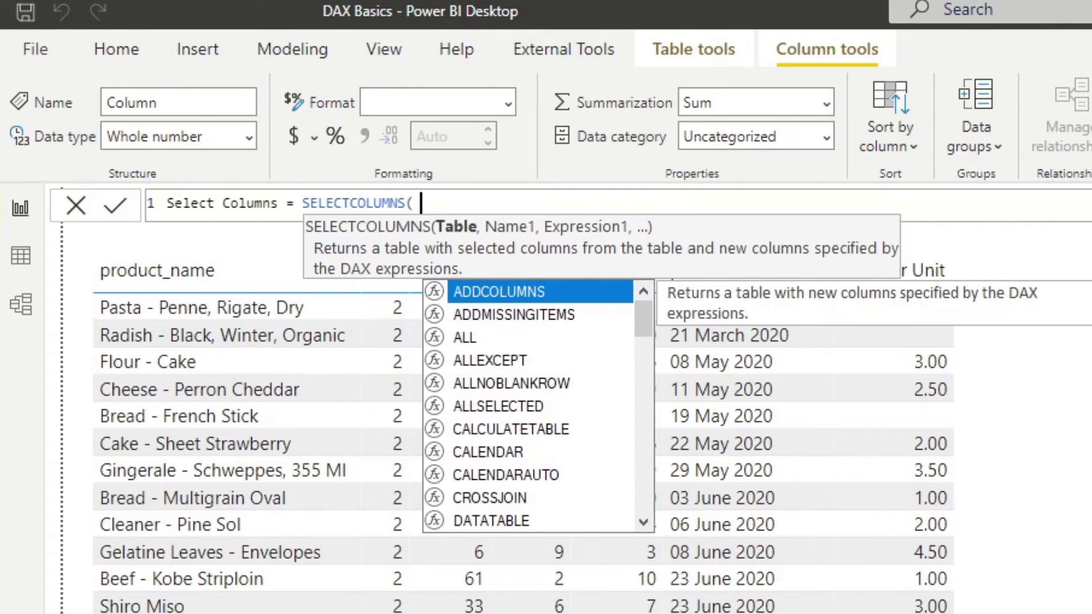
# Give SELECTCOLUMNS the Orders table, the name "Product Name" and the expression Orders[product_name], close the formula and commit it
pyautogui.write('Or')
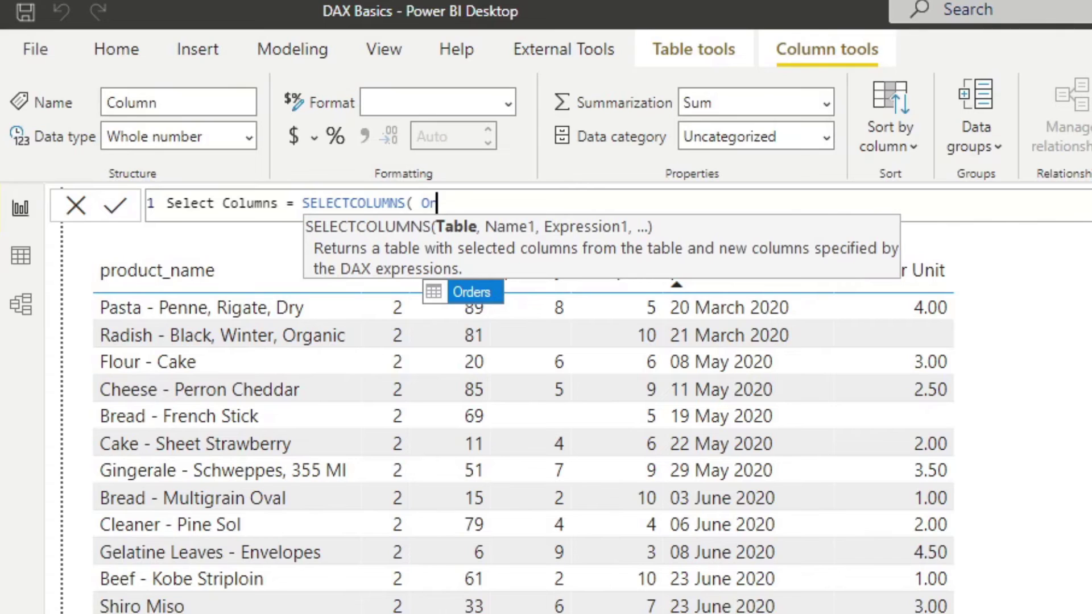
pyautogui.press('Tab')
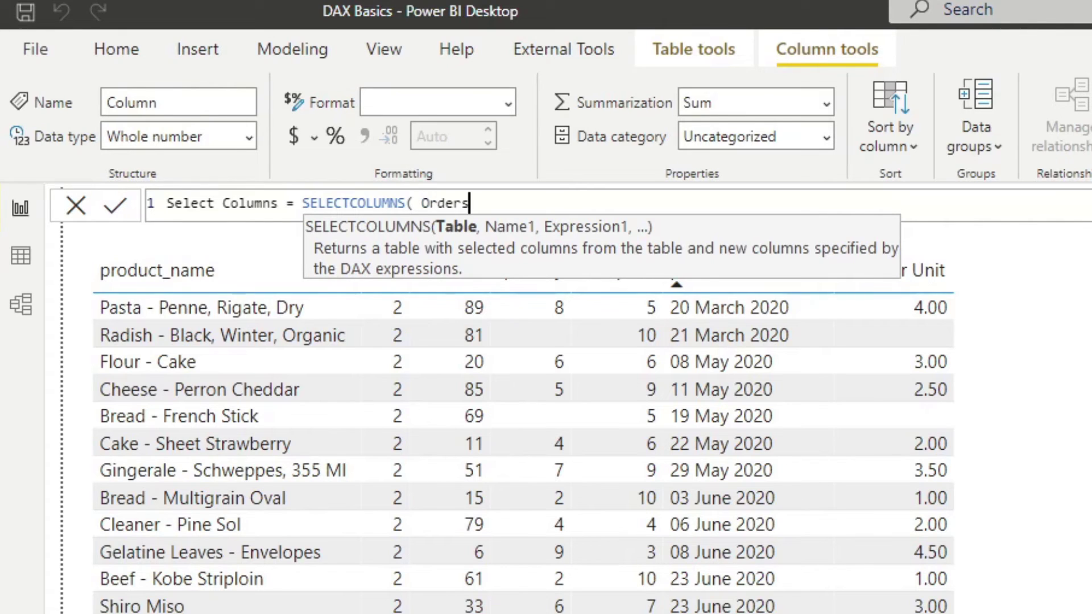
pyautogui.write(',')
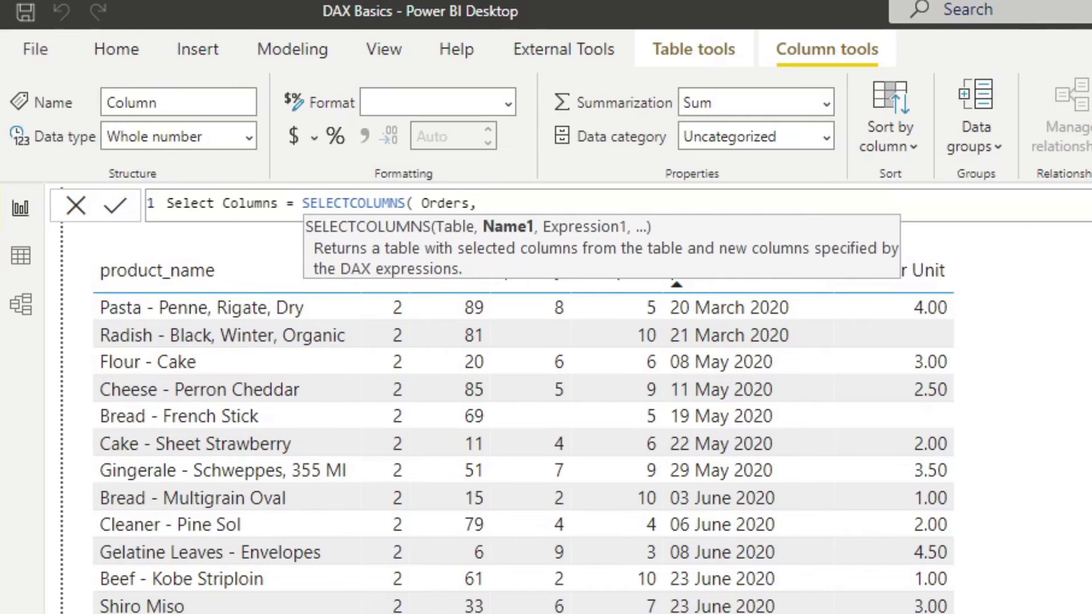
pyautogui.write('"')
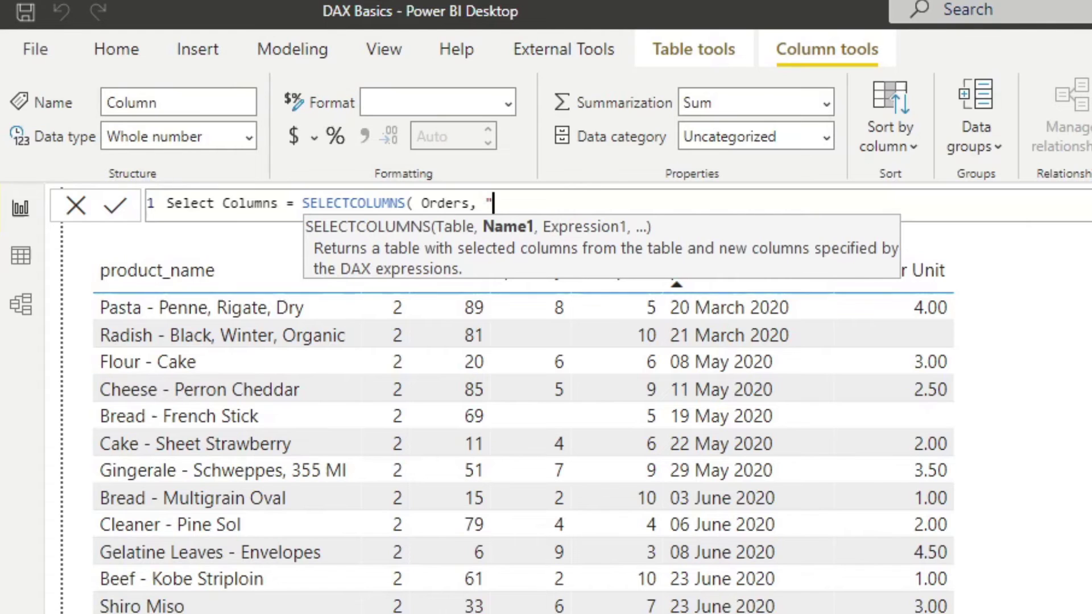
pyautogui.write('Product Name", Orders[')
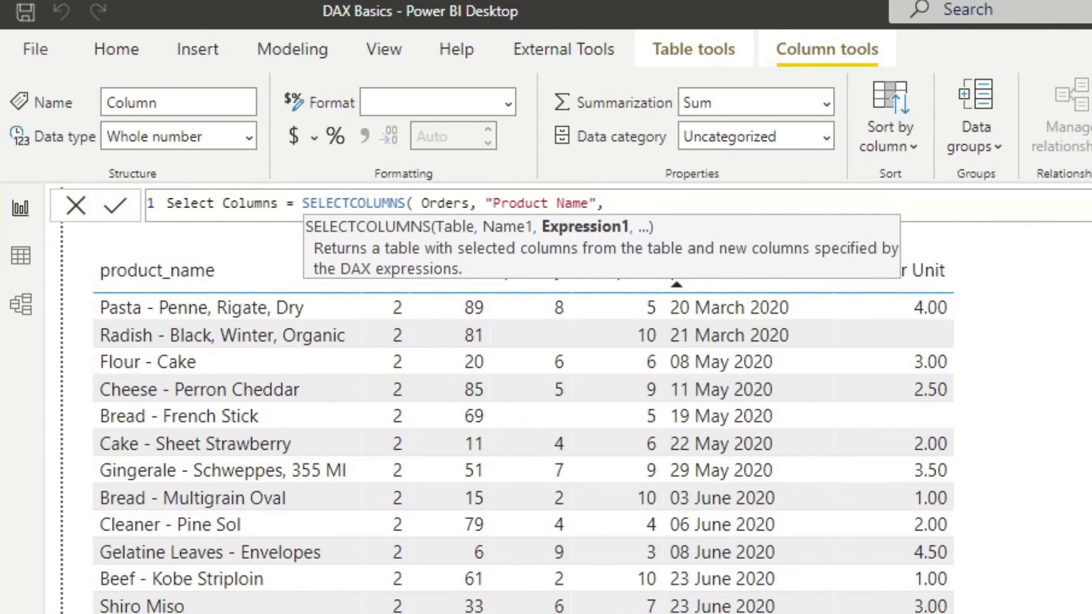
pyautogui.write('produ')
pyautogui.press('Up')
pyautogui.press('Tab')
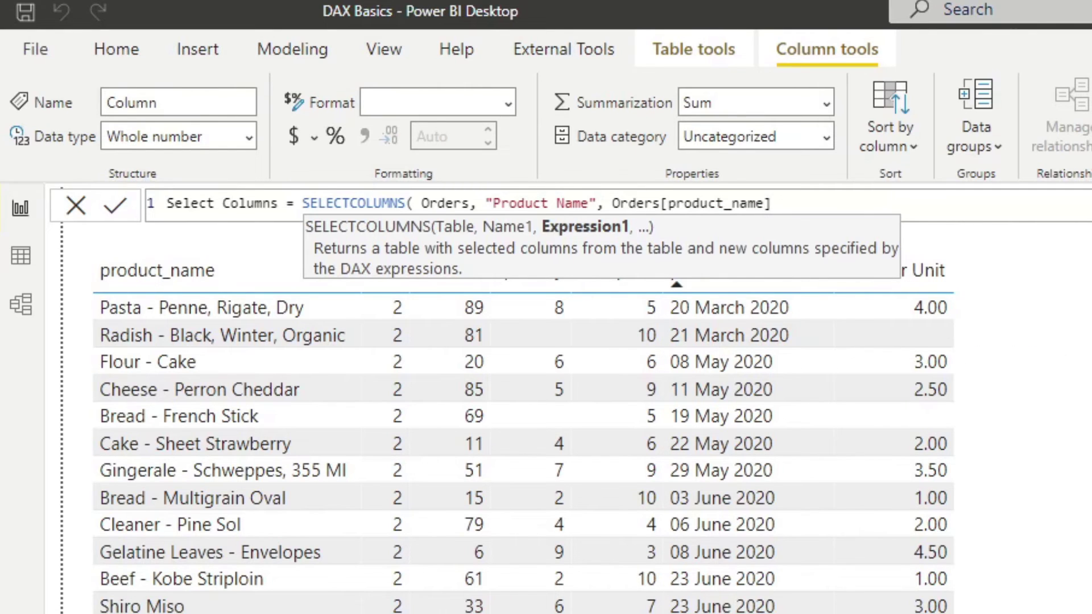
pyautogui.write(')')
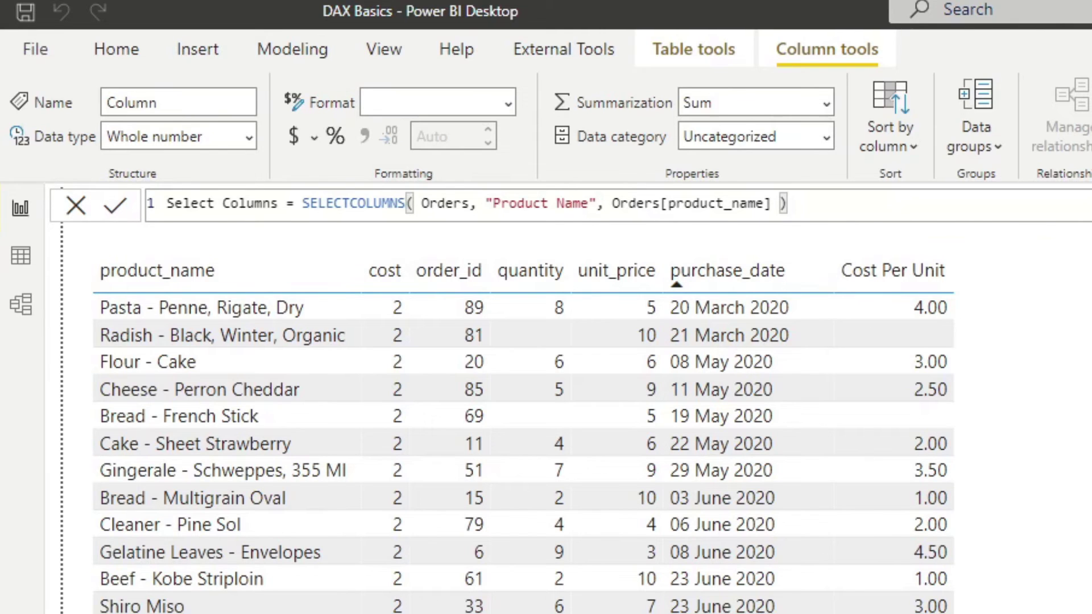
pyautogui.press('Return')
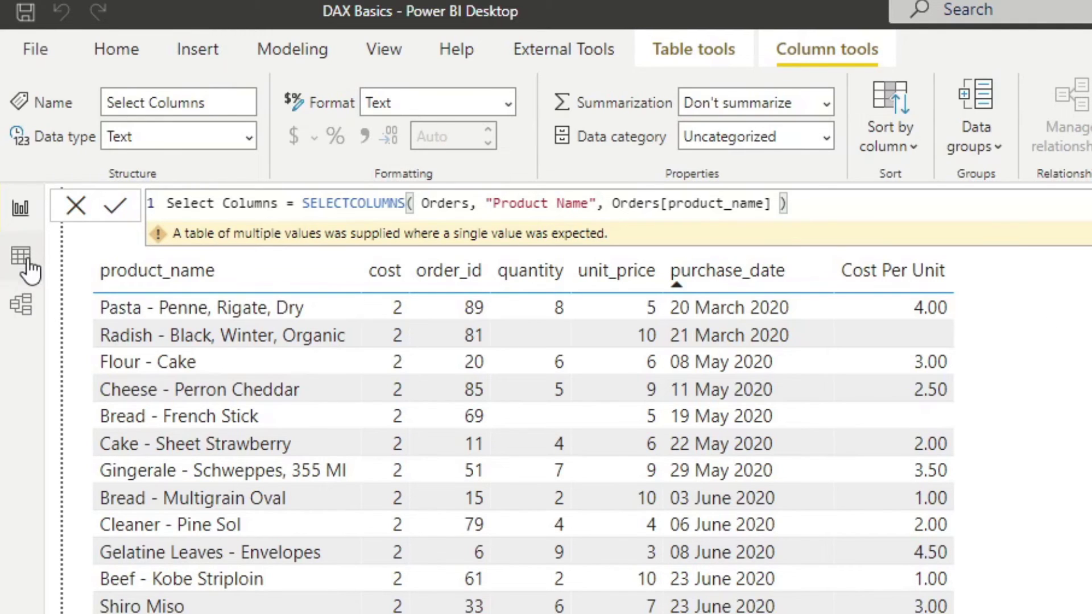
# Create a calculated table named New Table and start its formula with the SELECTCOLUMNS function
pyautogui.click(208, 59)
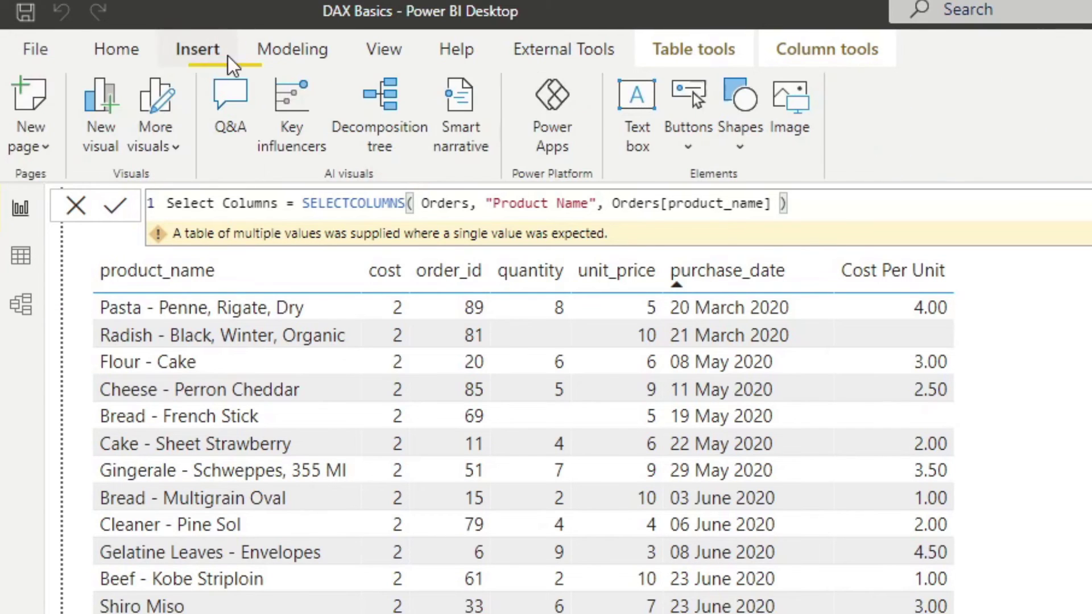
pyautogui.click(268, 48)
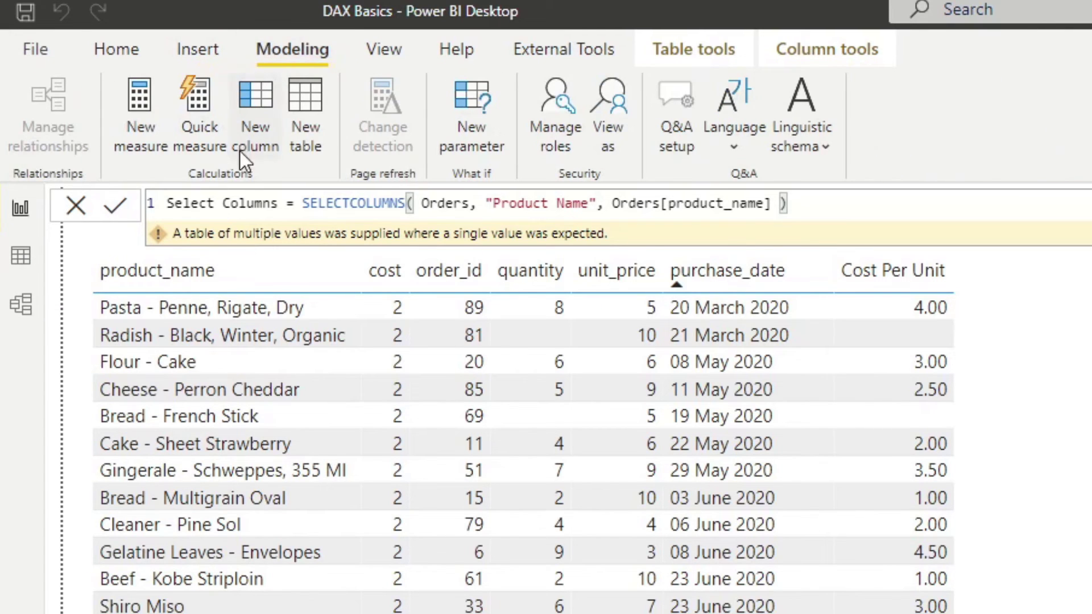
pyautogui.click(308, 112)
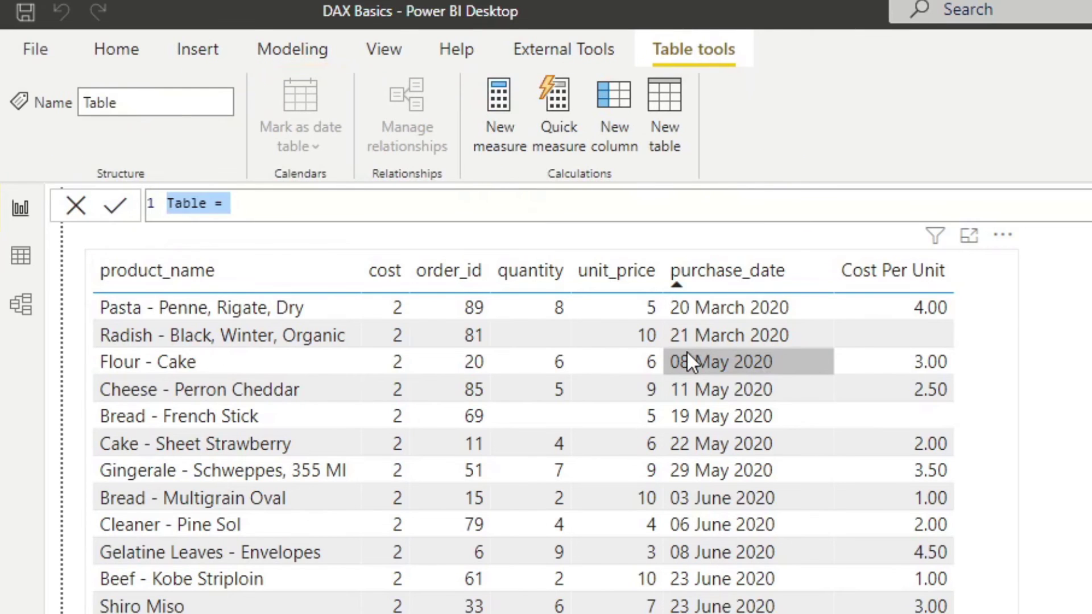
pyautogui.write('New Tabe')
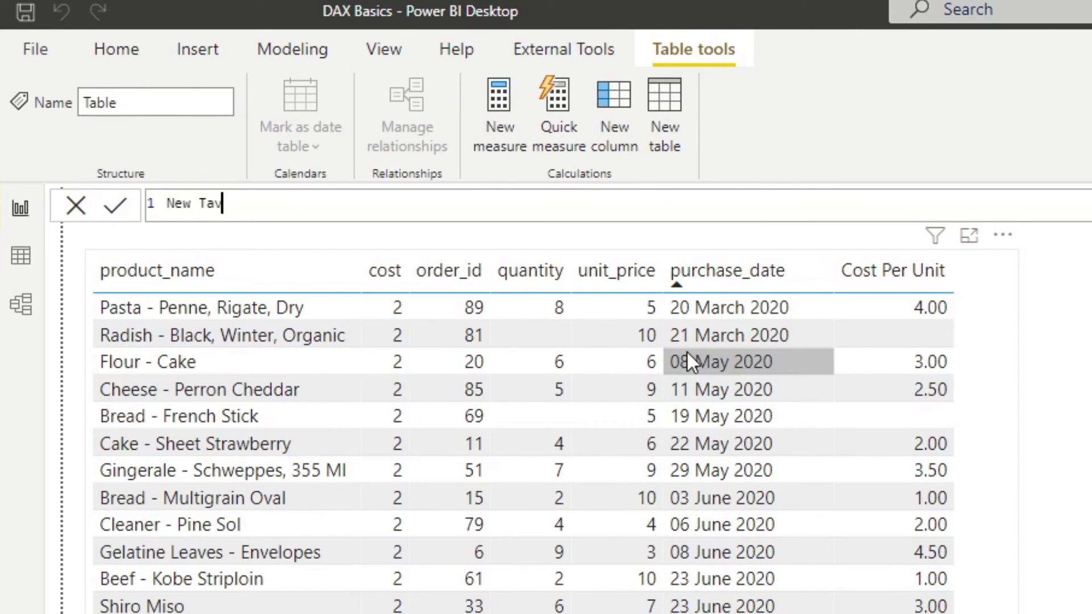
pyautogui.press('BackSpace')
pyautogui.write('le = ')
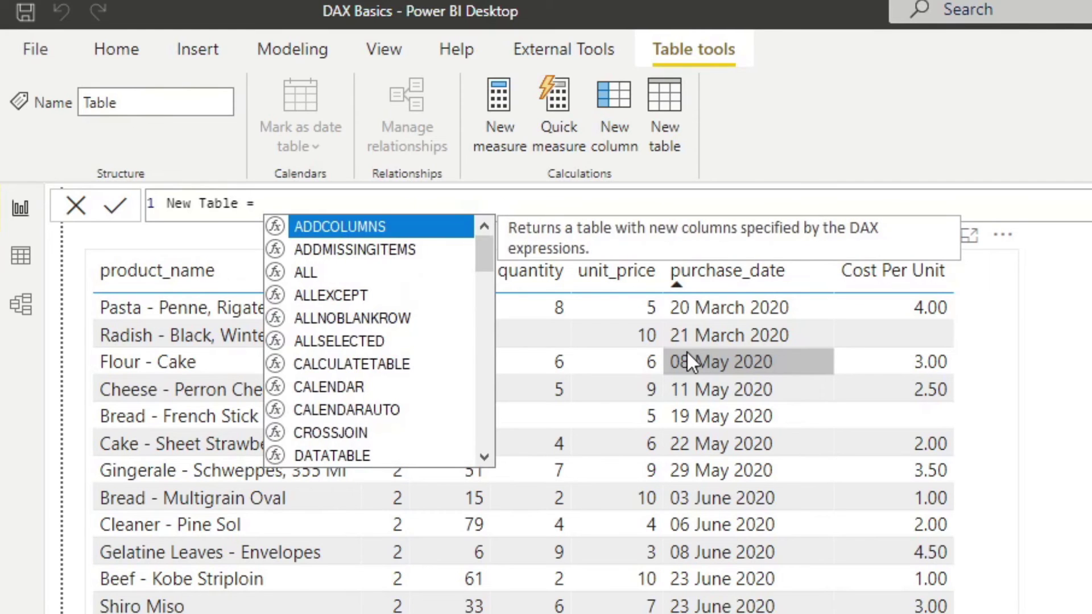
pyautogui.write('SELE')
pyautogui.press('Tab')
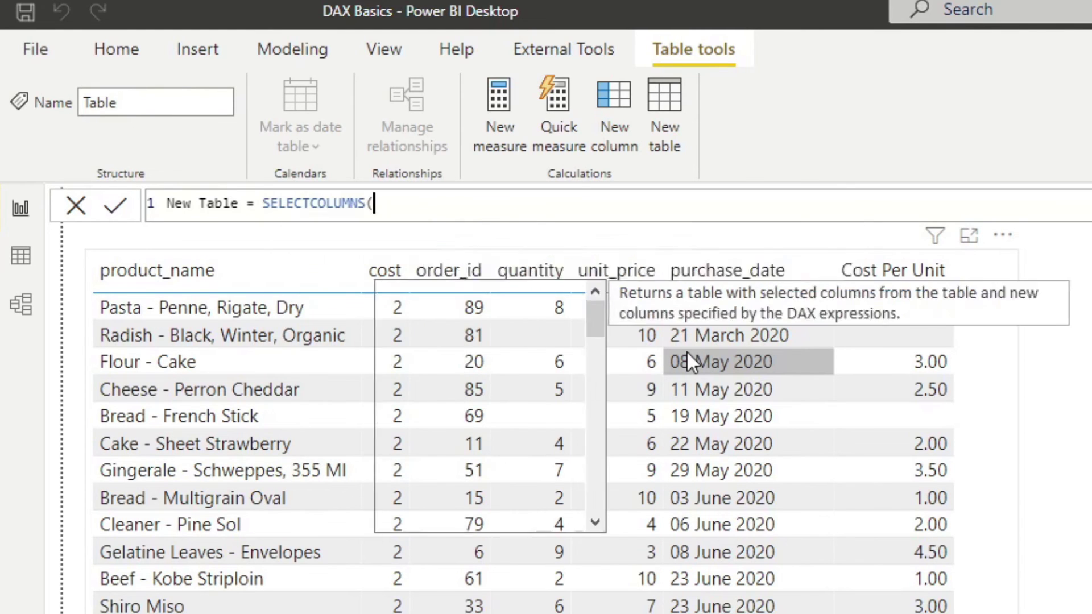
# Give SELECTCOLUMNS the Orders table, the name "ProductName" and the expression Orders[product_name], close the formula and commit it
pyautogui.write('Ord')
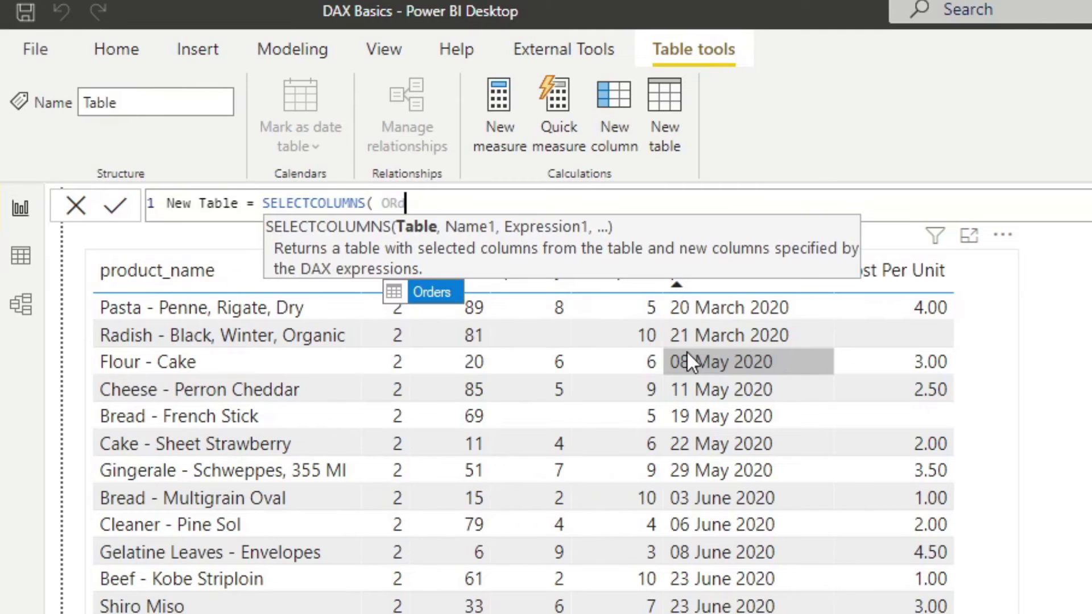
pyautogui.press('Tab')
pyautogui.write(', "')
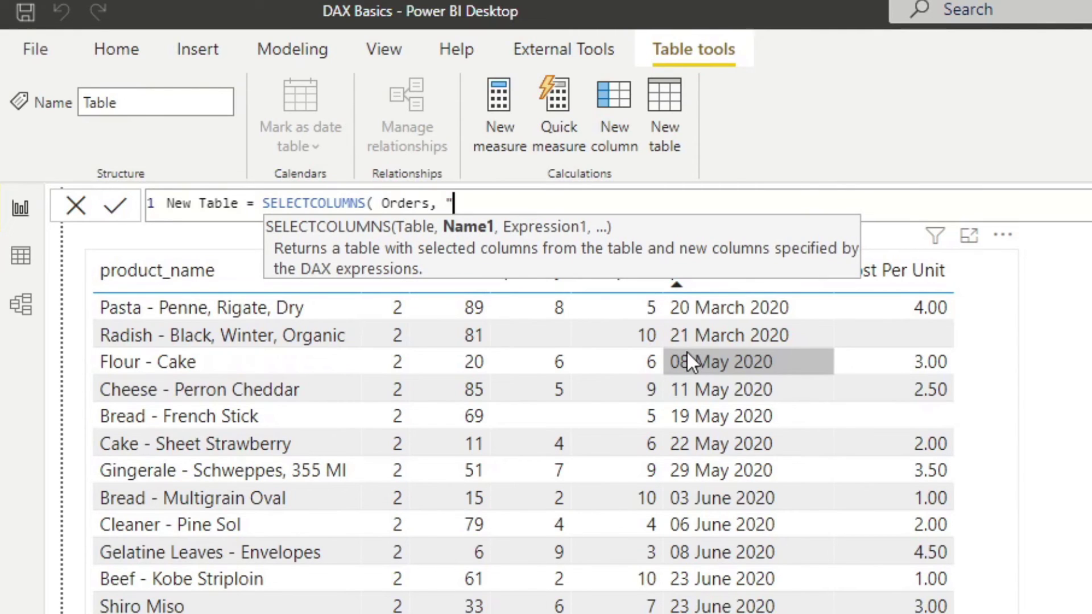
pyautogui.write('Product"')
pyautogui.press('Left')
pyautogui.write('Name')
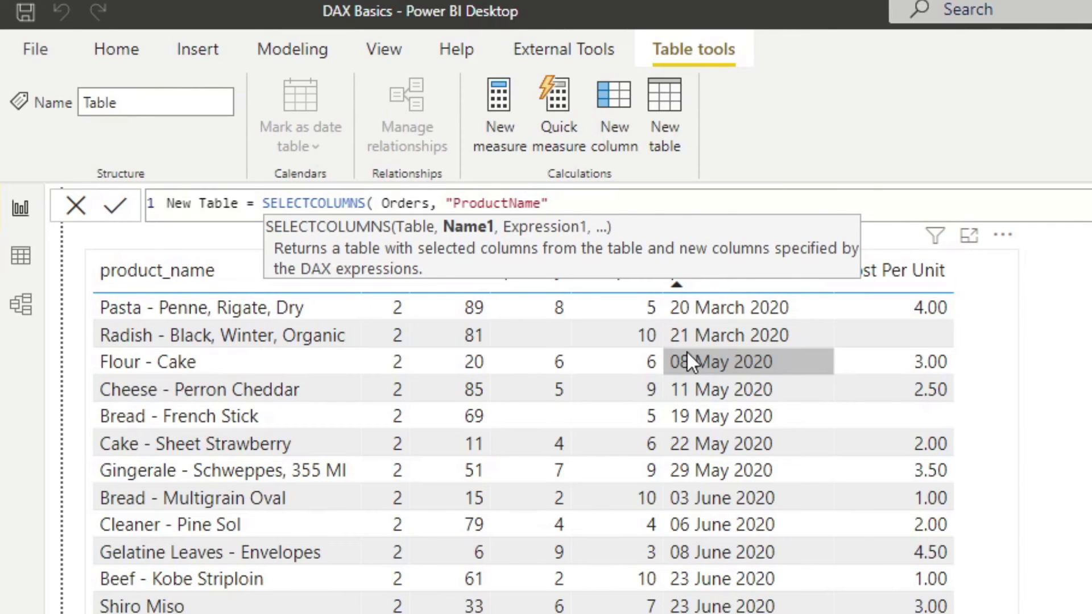
pyautogui.write(', ')
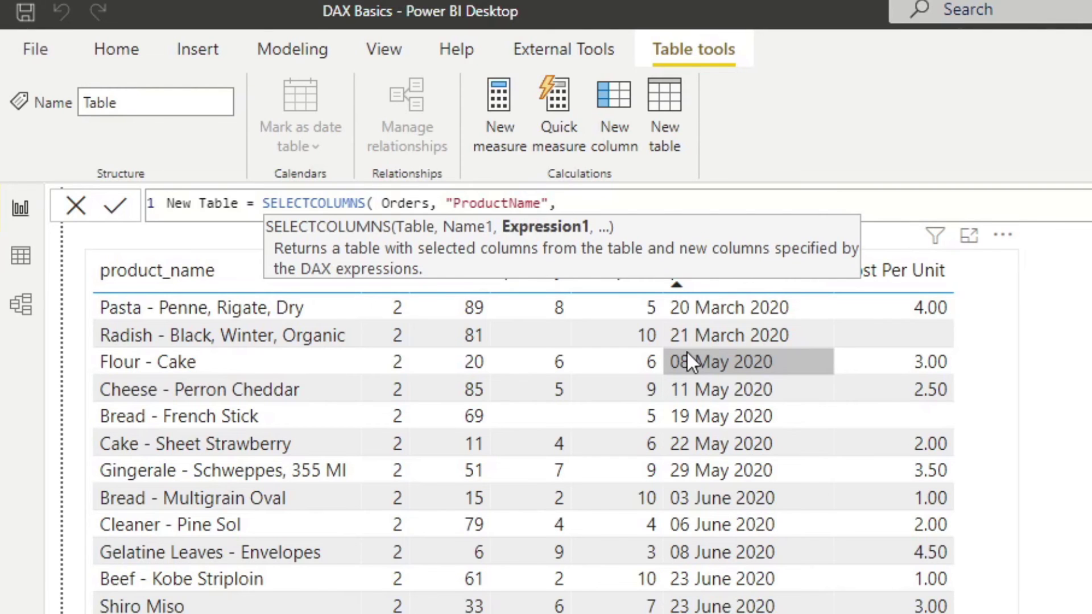
pyautogui.write('produ')
pyautogui.press('Up')
pyautogui.press('Tab')
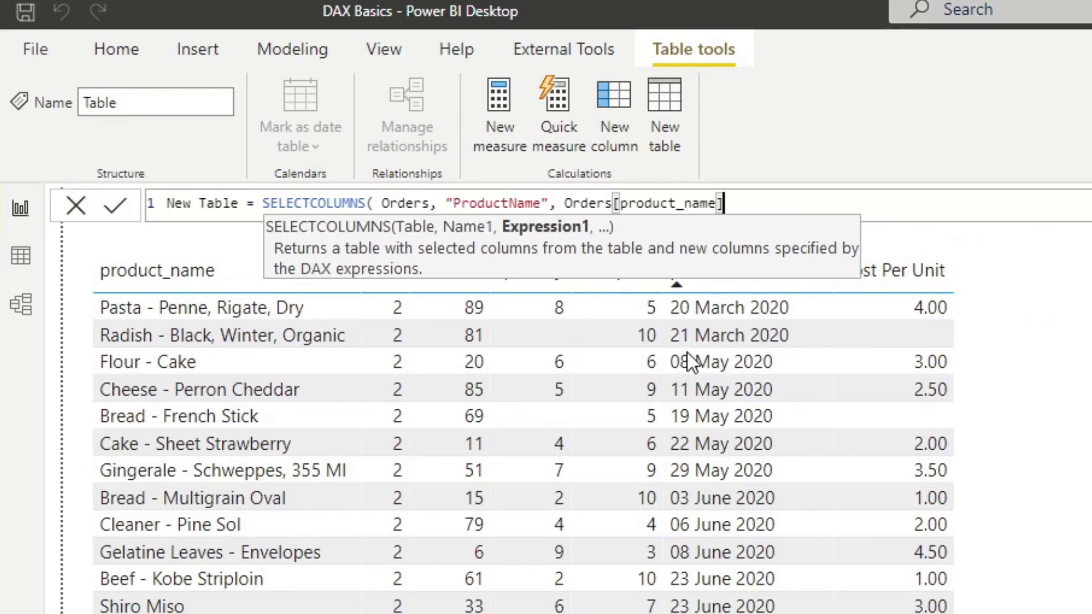
pyautogui.write(')')
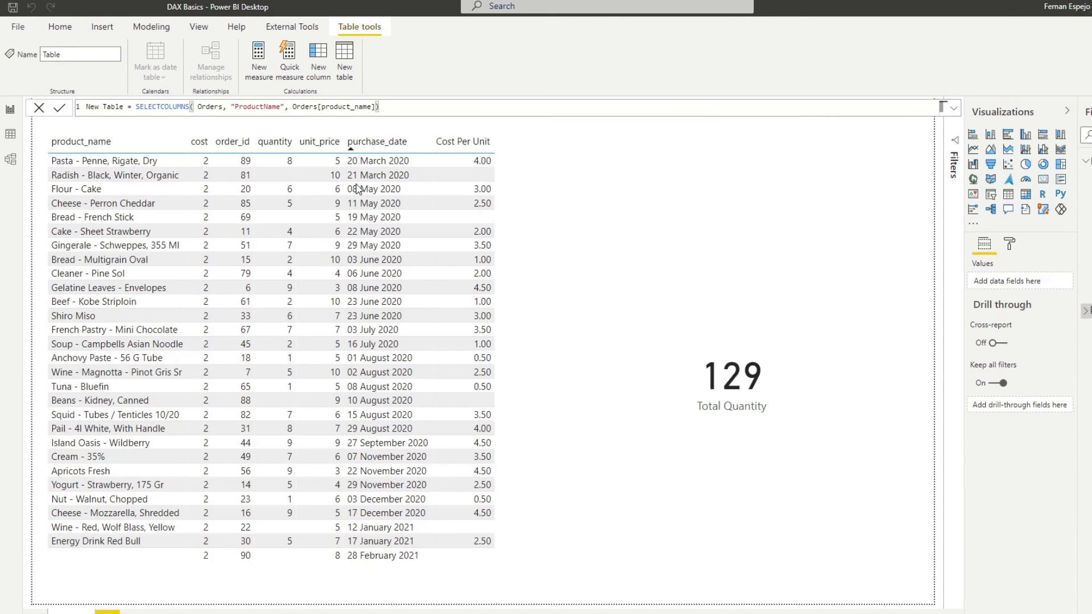
pyautogui.press('Return')
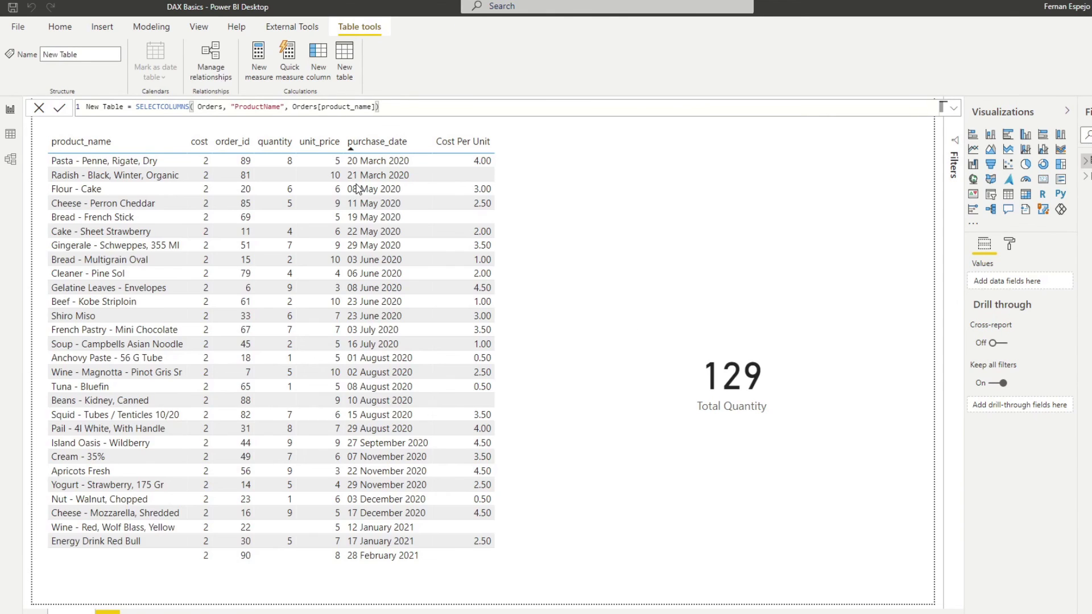
# Show New Table's data and compare its ProductName column with the name and expression arguments in the formula
pyautogui.click(10, 137)
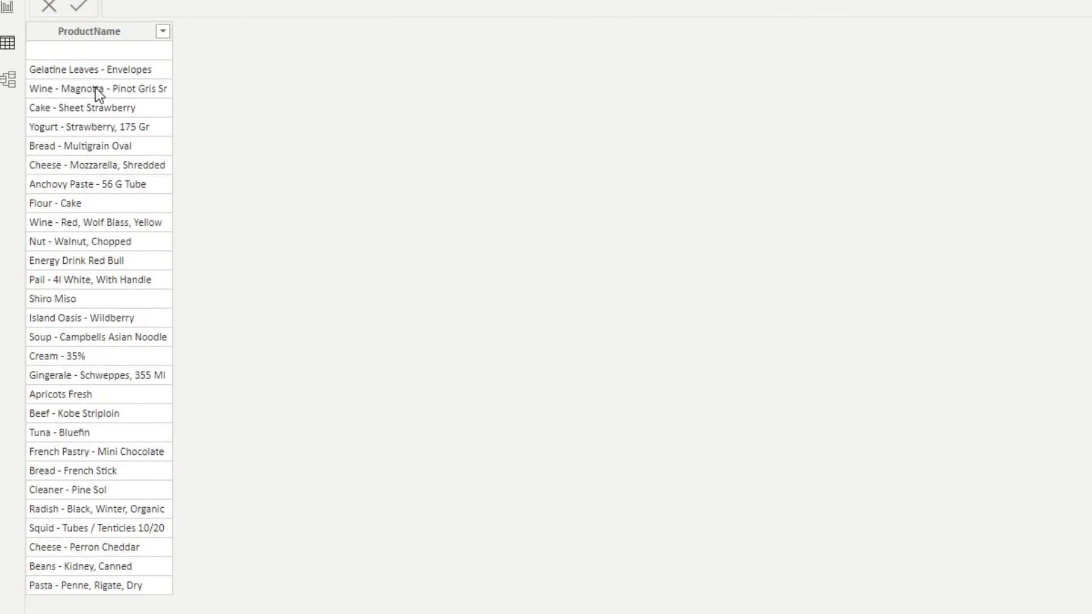
pyautogui.click(108, 32)
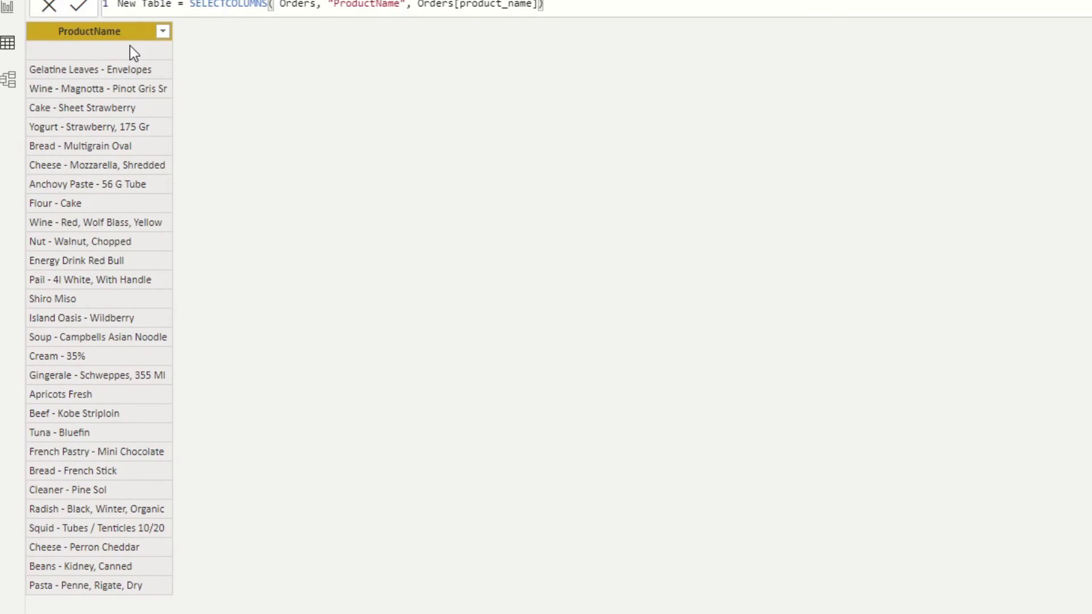
pyautogui.moveTo(455, 203); pyautogui.dragTo(541, 204)
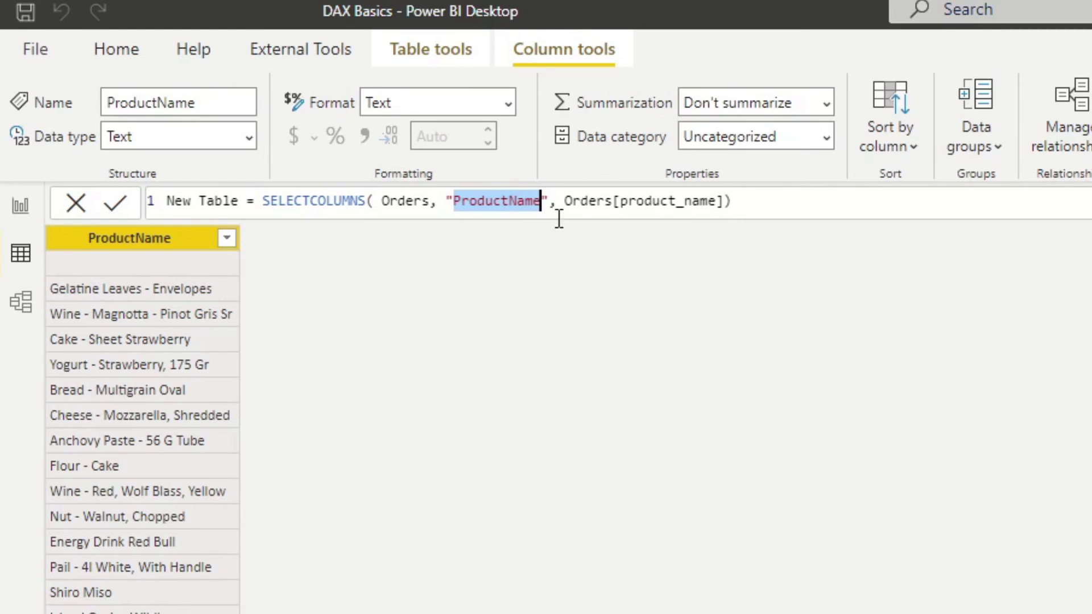
pyautogui.moveTo(563, 202); pyautogui.dragTo(737, 203)
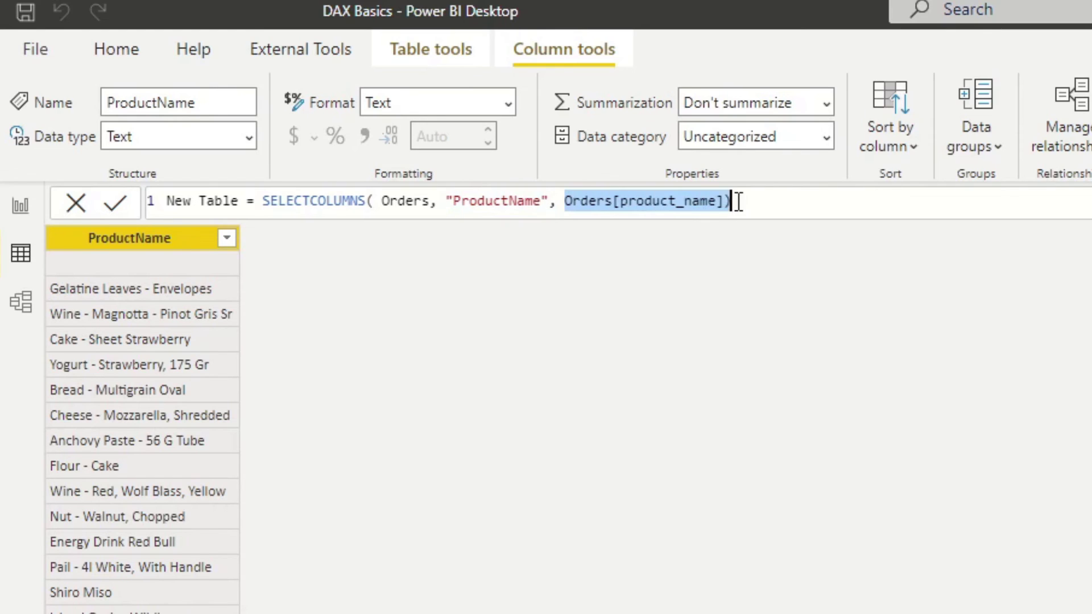
pyautogui.hotkey('shift', 'Left')
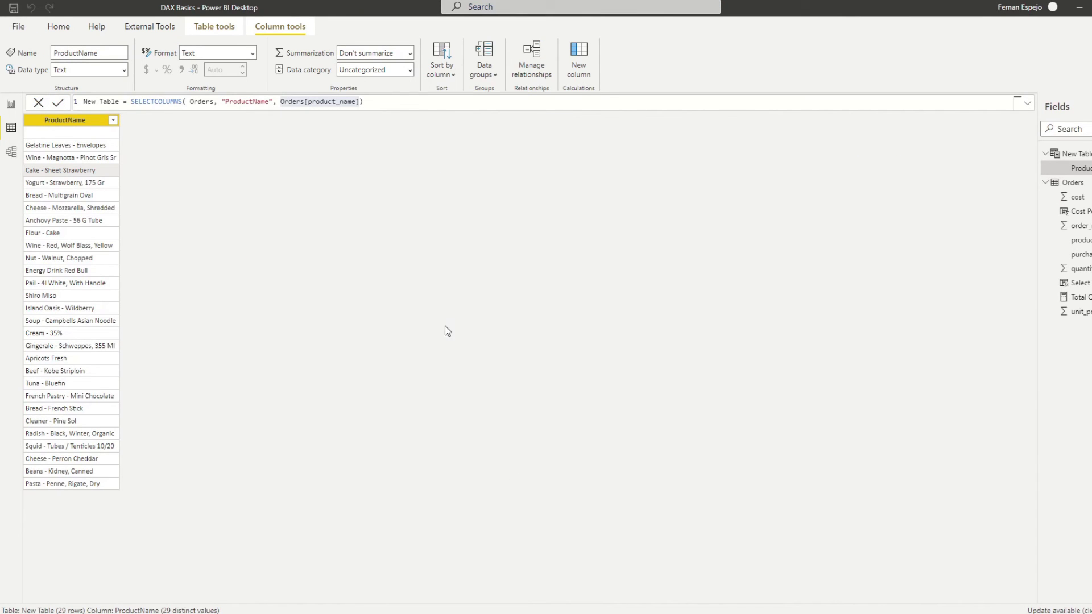
# Switch to the SELECTCOLUMNS article in the browser and examine the optional, repeatable name and scalar_expression pair in the syntax
pyautogui.hotkey('alt', 'Tab')
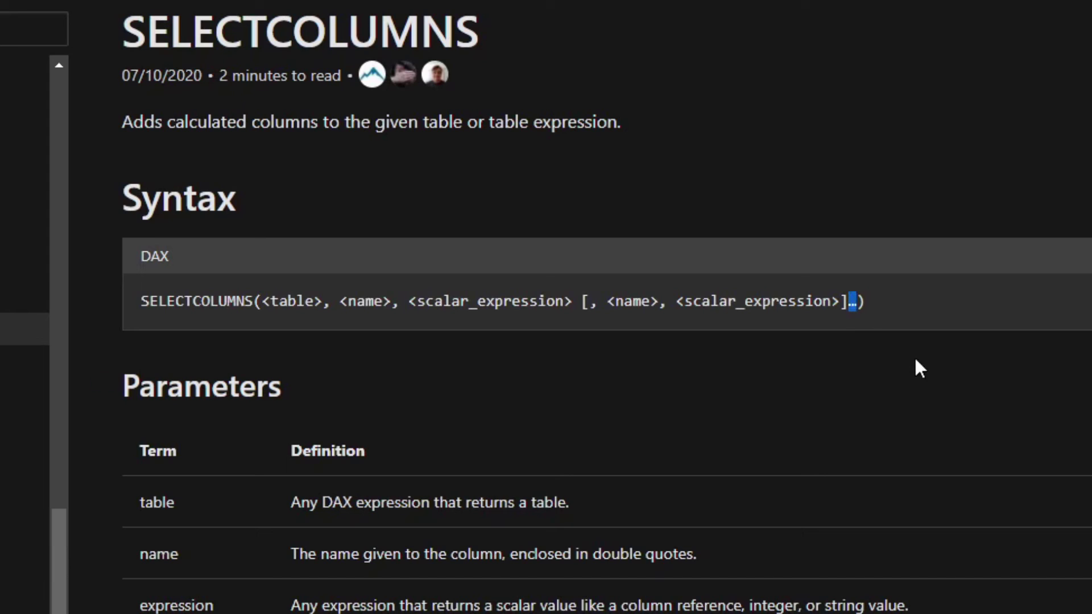
pyautogui.click(849, 300)
pyautogui.moveTo(849, 300); pyautogui.dragTo(840, 300)
pyautogui.moveTo(580, 300); pyautogui.dragTo(593, 297)
pyautogui.moveTo(854, 300); pyautogui.dragTo(871, 301)
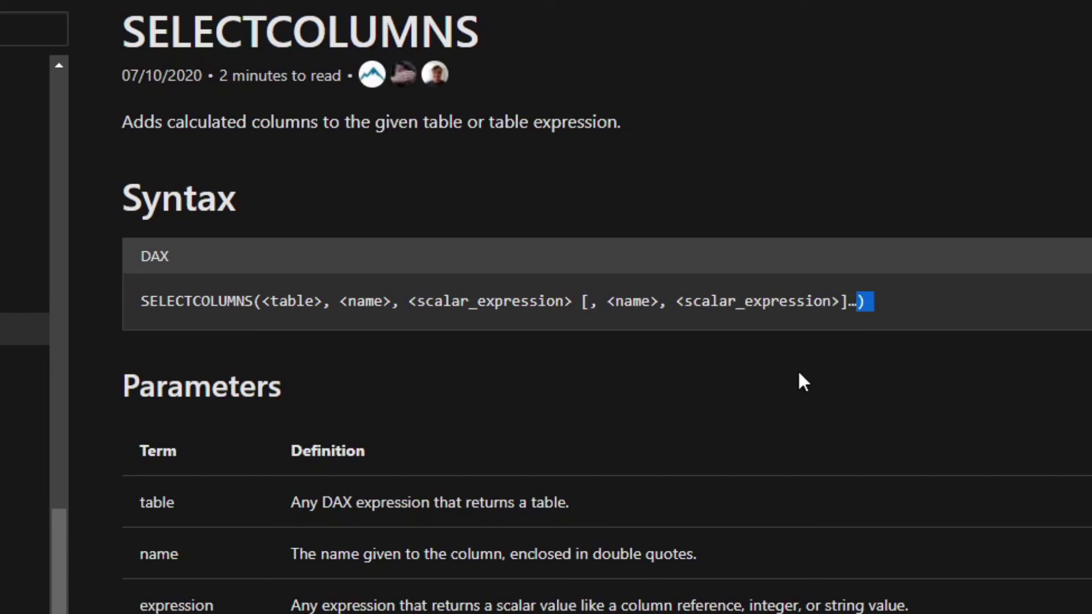
pyautogui.click(605, 300)
pyautogui.moveTo(260, 301); pyautogui.dragTo(849, 302)
pyautogui.click(612, 302)
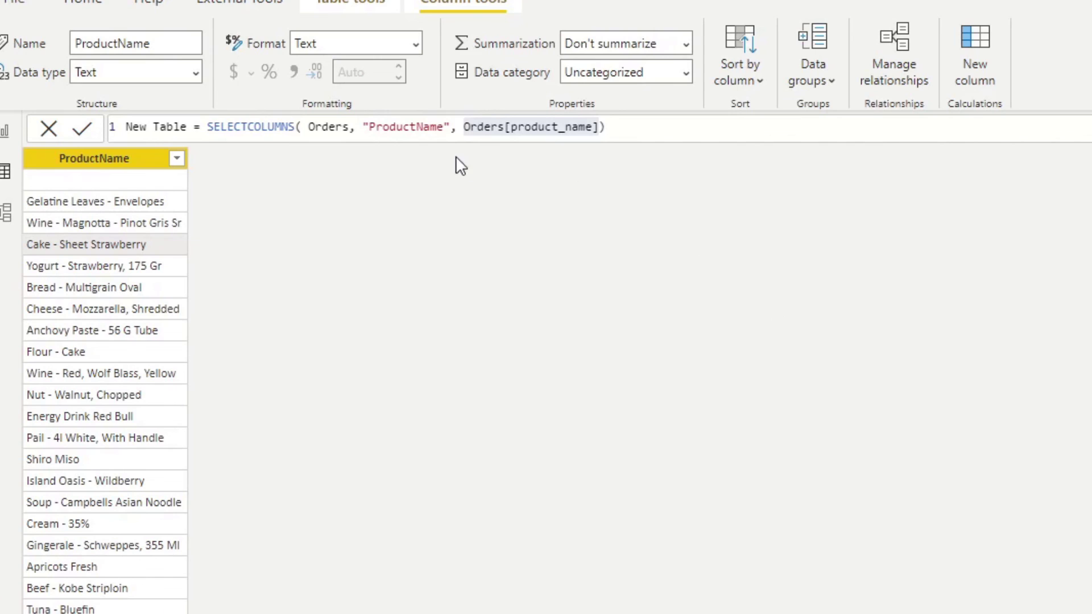
# Back in Power BI Desktop, extend New Table's formula with the name "Unit Price" and the expression Orders[unit_price]
pyautogui.click(447, 130)
pyautogui.click(604, 127)
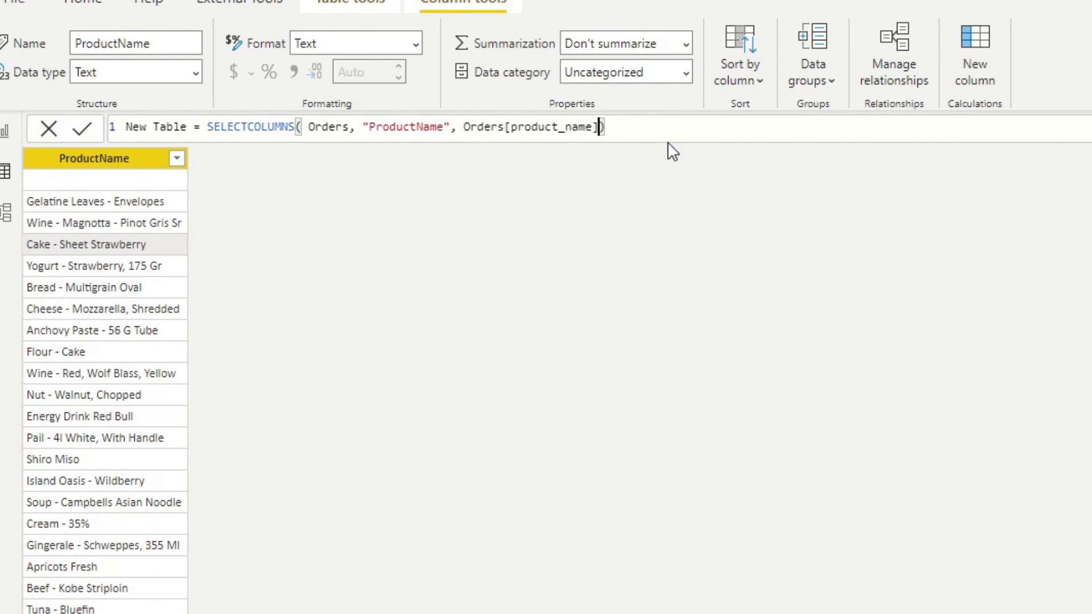
pyautogui.press('Left')
pyautogui.write(',')
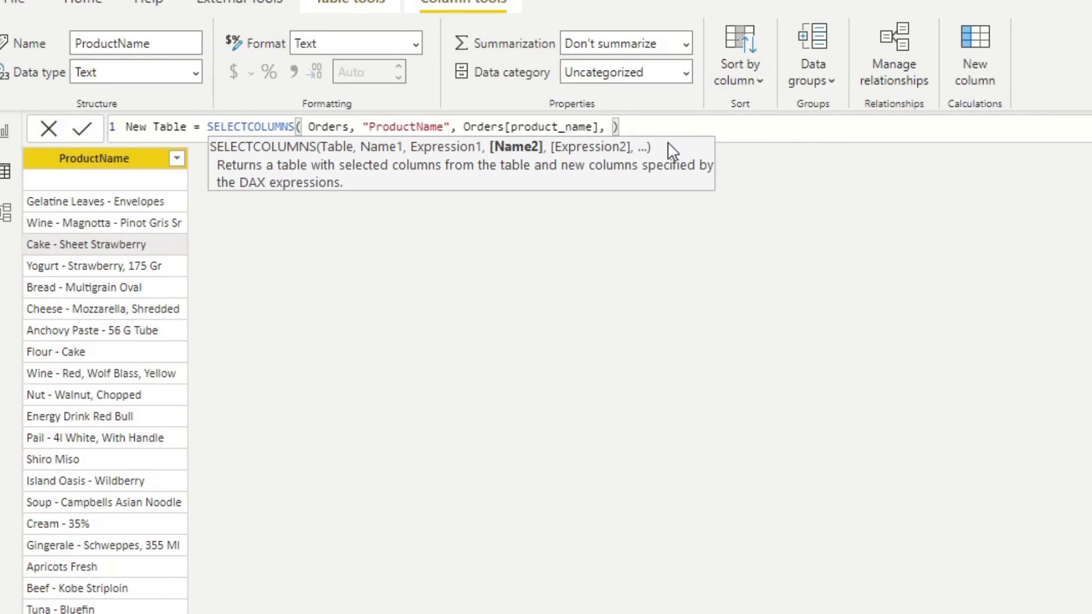
pyautogui.write('""unit')
pyautogui.press('BackSpace')
pyautogui.press('BackSpace')
pyautogui.press('BackSpace')
pyautogui.press('BackSpace')
pyautogui.press('BackSpace')
pyautogui.write('Unit Price')
pyautogui.press('Right')
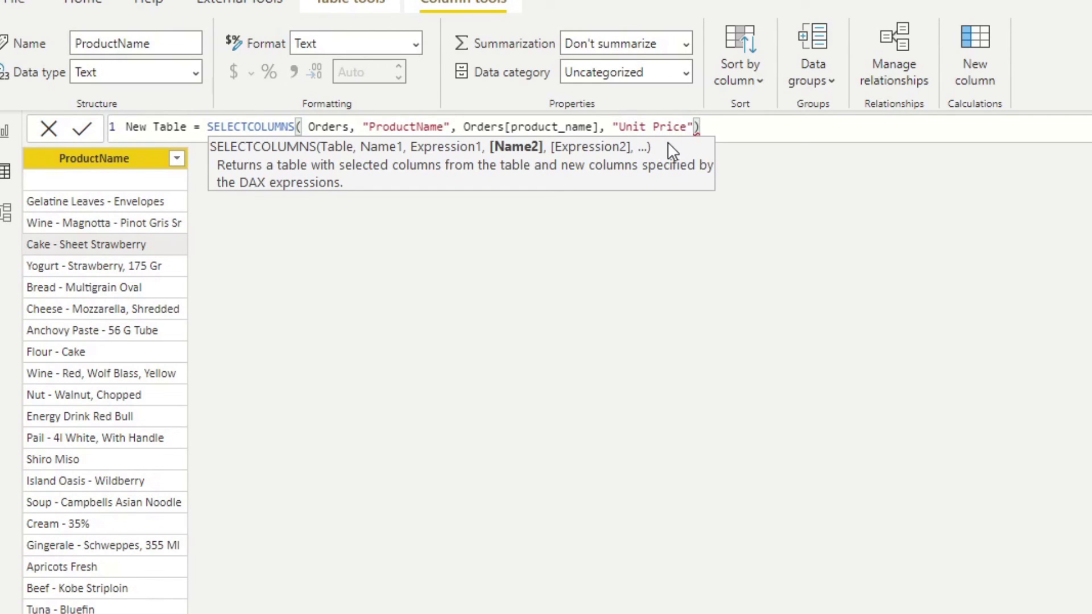
pyautogui.write(', unit')
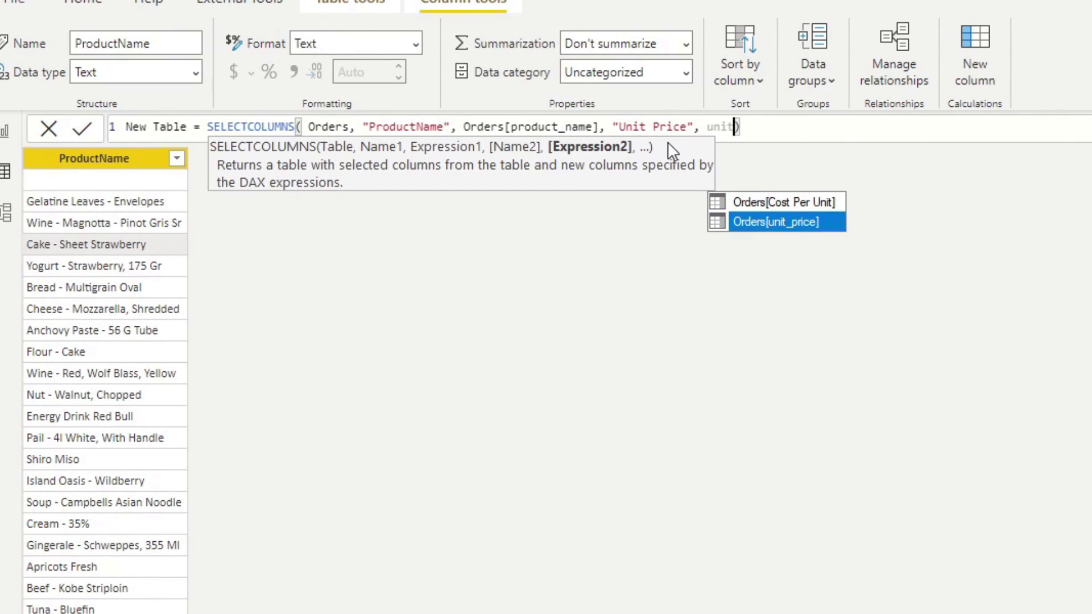
pyautogui.press('Tab')
# Add the name "Quantity" with the expression Orders[quantity] to the SELECTCOLUMNS formula and commit it
pyautogui.write(', ')
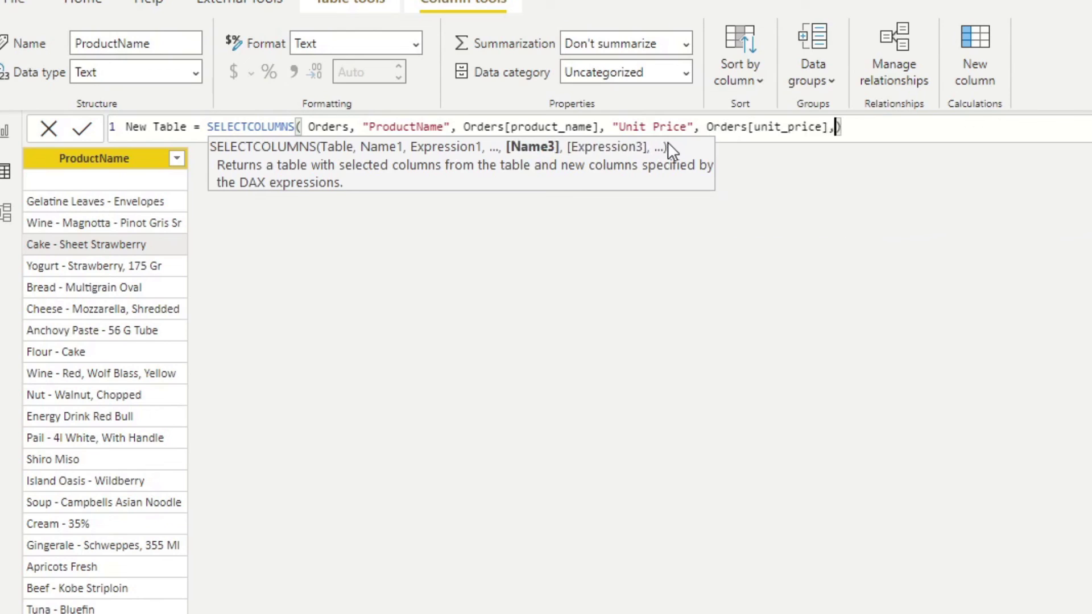
pyautogui.write('"Quna')
pyautogui.press('BackSpace')
pyautogui.press('BackSpace')
pyautogui.write('antity",')
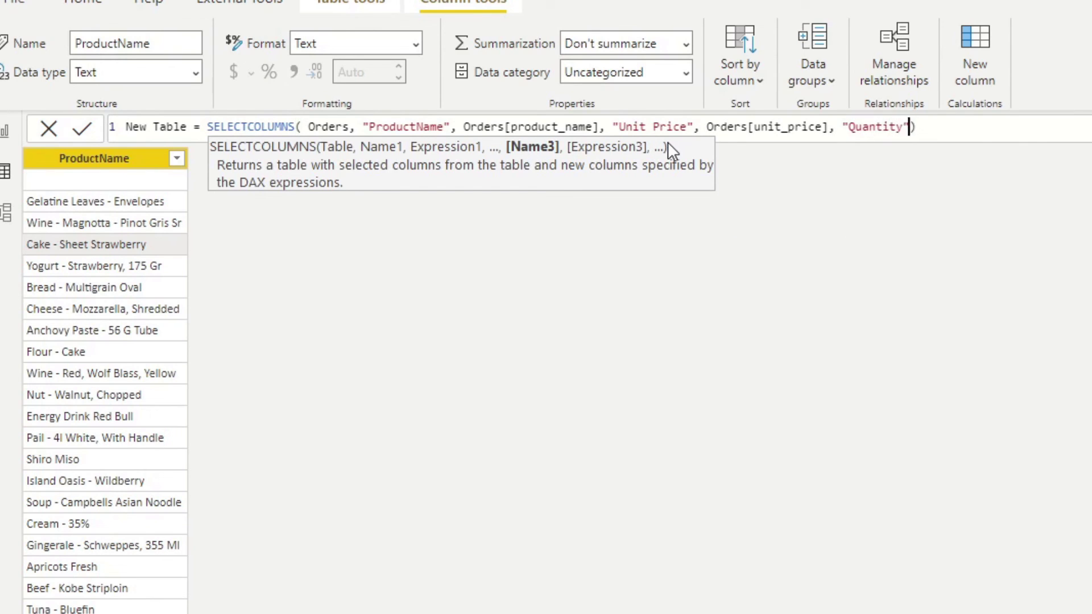
pyautogui.write(' quan')
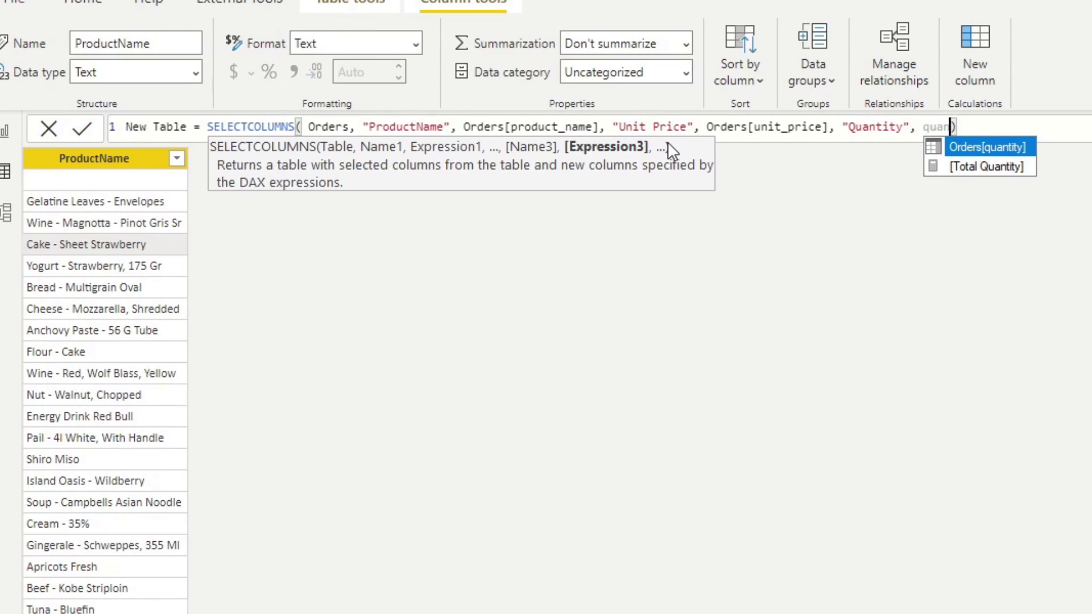
pyautogui.press('Tab')
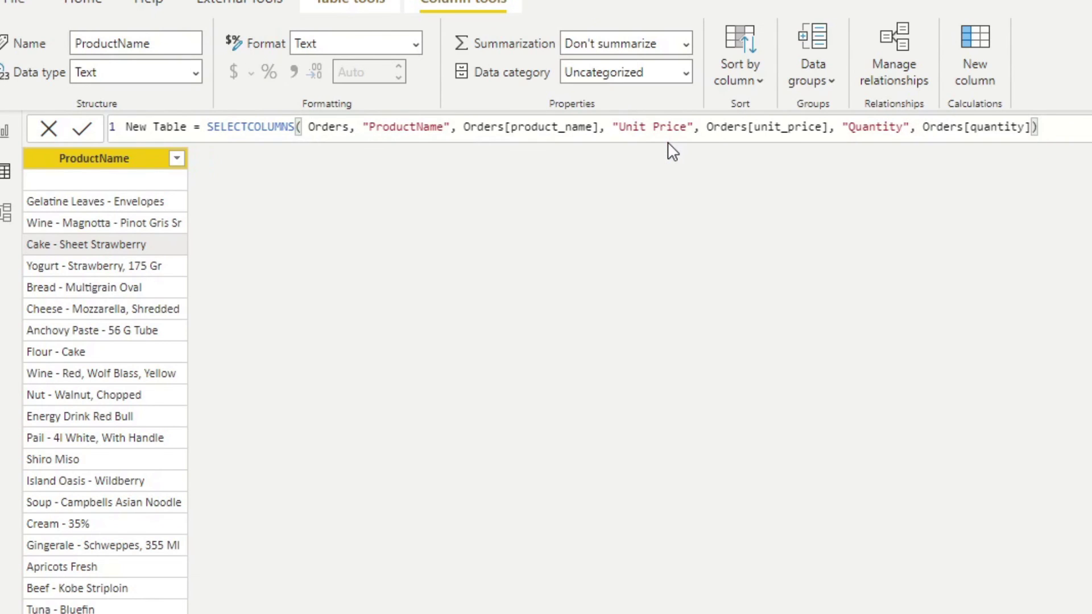
pyautogui.press('Return')
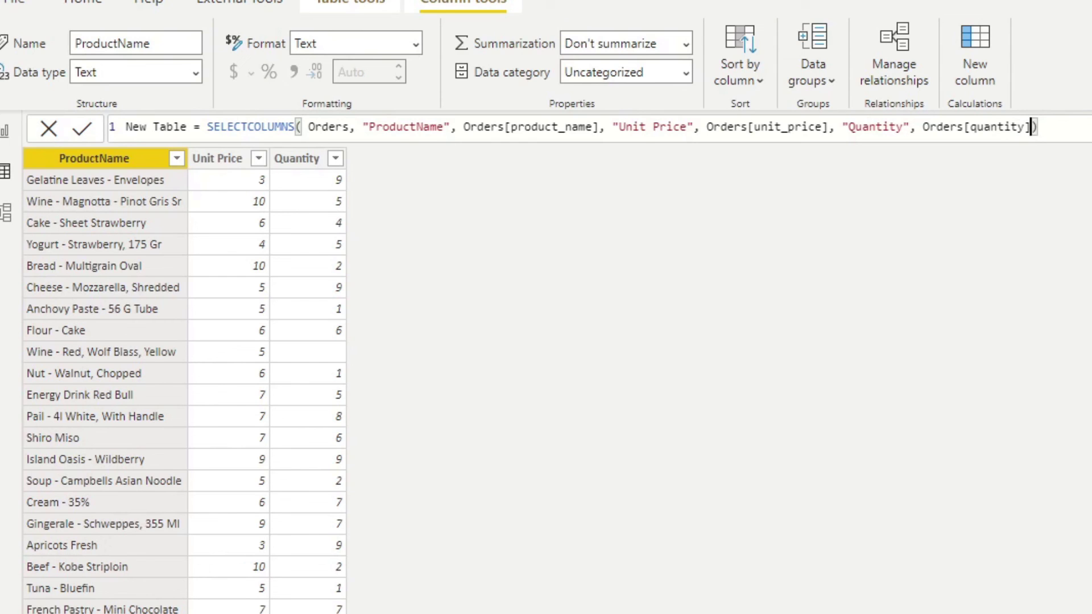
# Add a "Total Sales" column computed as Orders[quantity] * Orders[unit_price], commit the formula and check the first row's quantity and unit price
pyautogui.write(', "T')
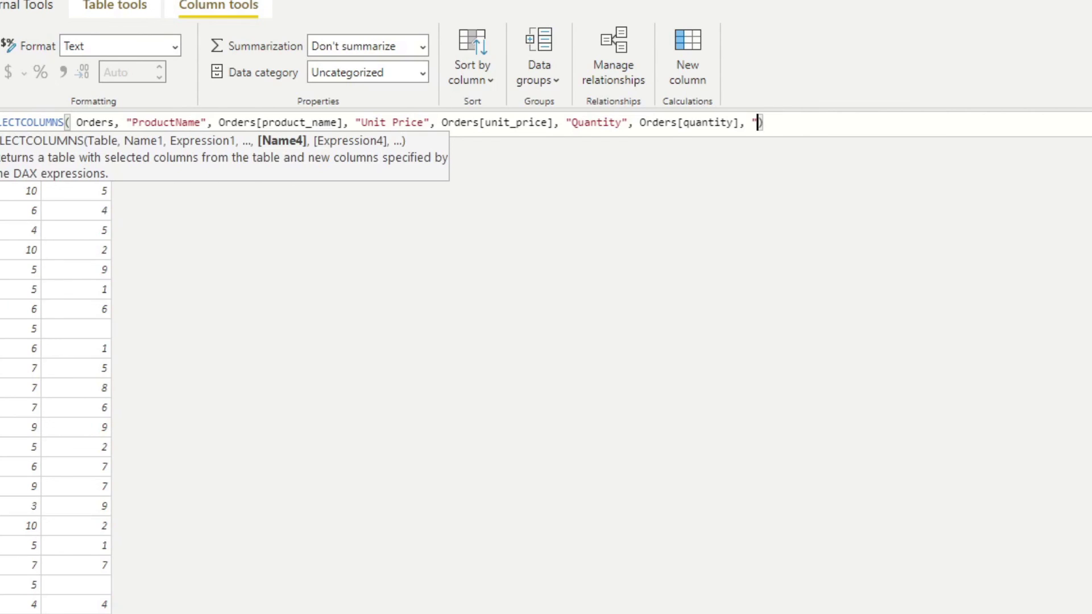
pyautogui.write('otal Sales",')
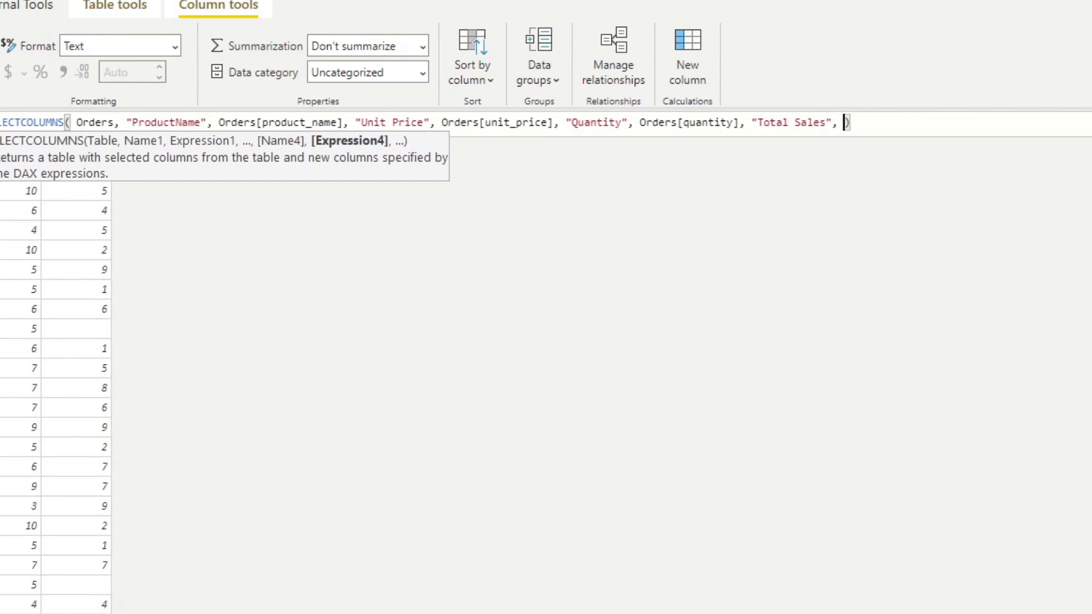
pyautogui.write('quan')
pyautogui.press('Tab')
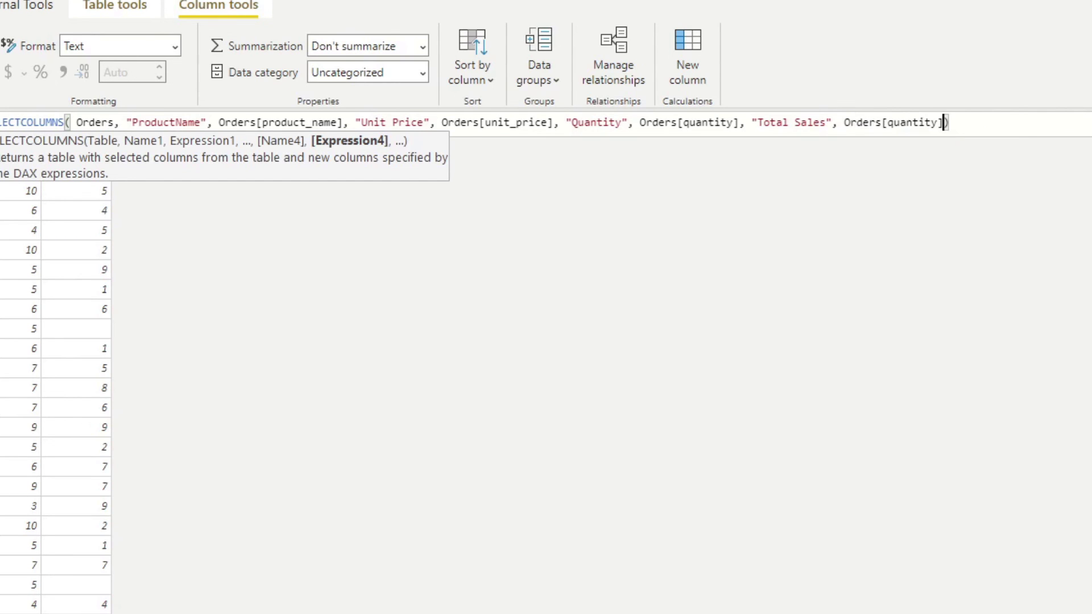
pyautogui.write('* unit')
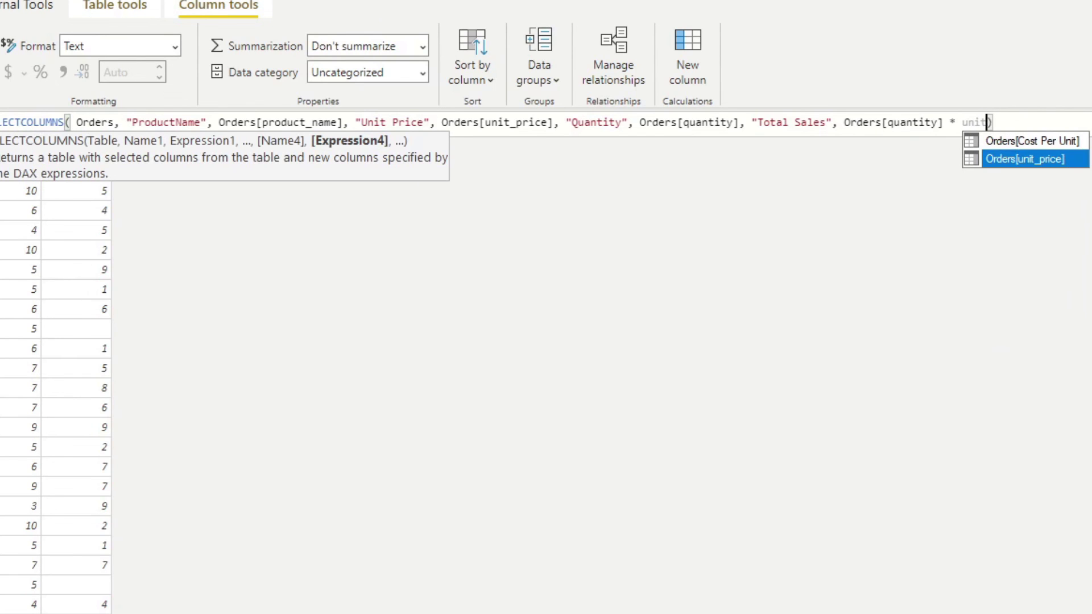
pyautogui.press('Tab')
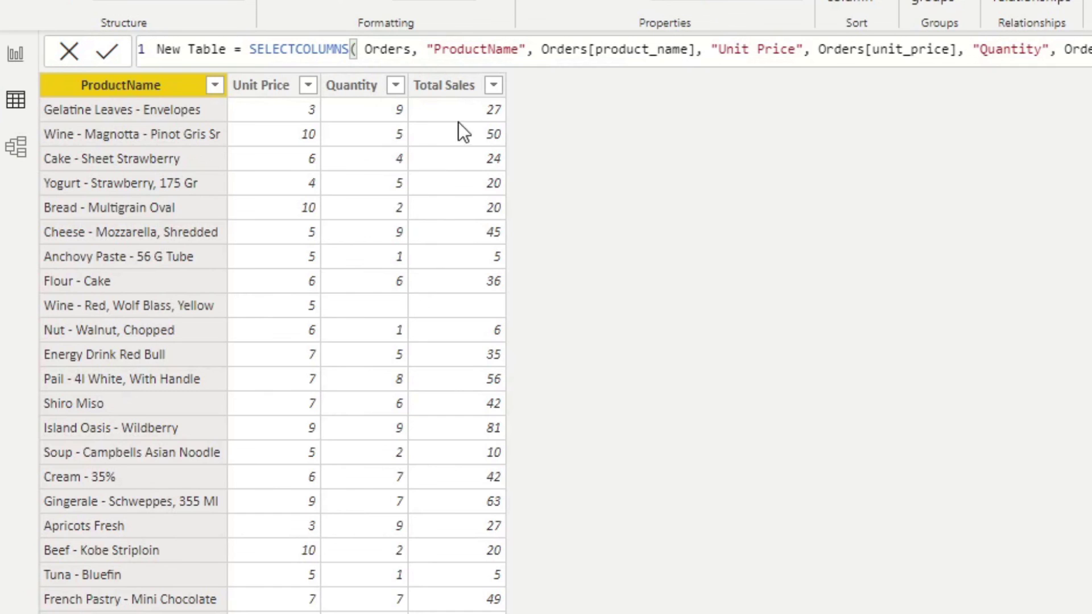
pyautogui.click(382, 111)
pyautogui.click(305, 111)
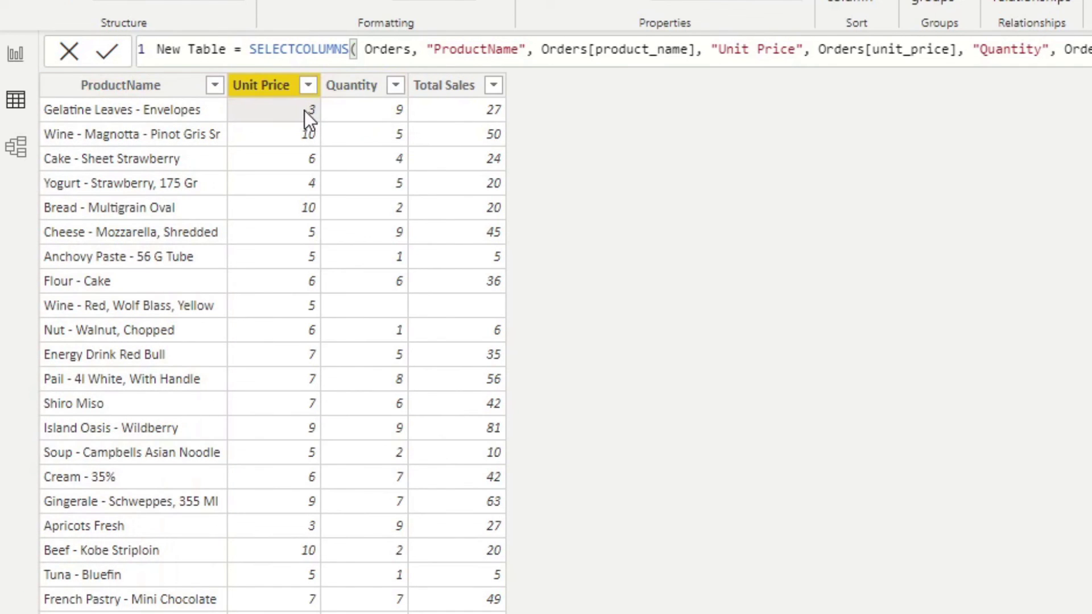